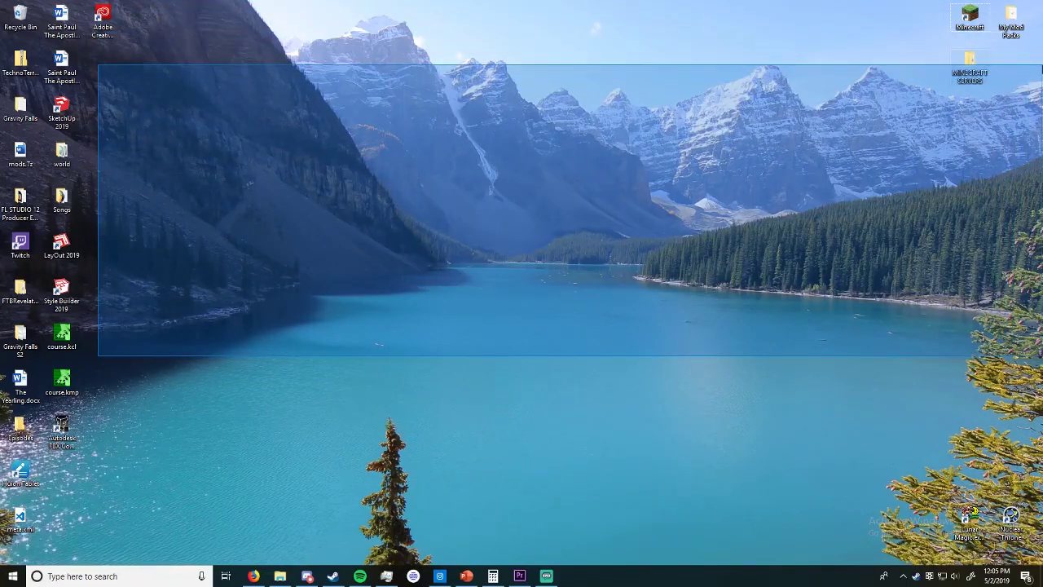
# Launch two instances of VisualBoyAdvance-M-WX.exe from the Emulation > GBA emulator folder in Documents and minimise the folder window
pyautogui.click(280, 575)
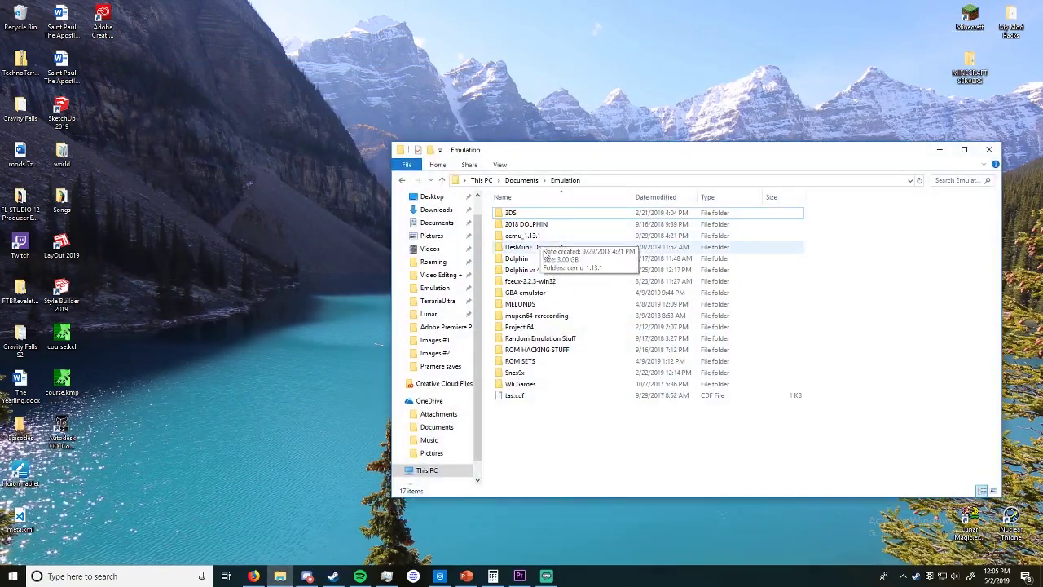
pyautogui.doubleClick(542, 293)
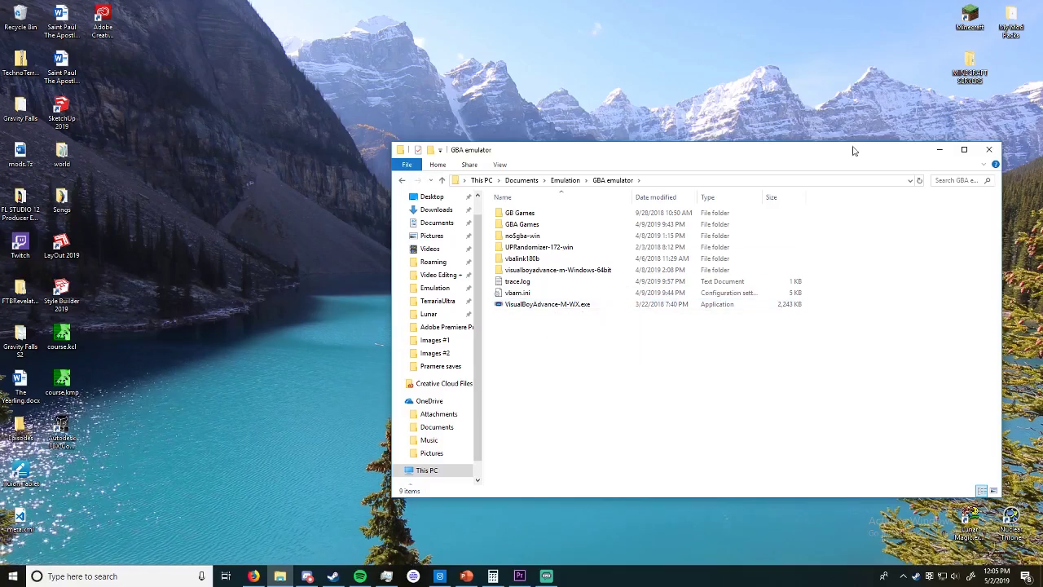
pyautogui.moveTo(853, 149); pyautogui.dragTo(638, 144)
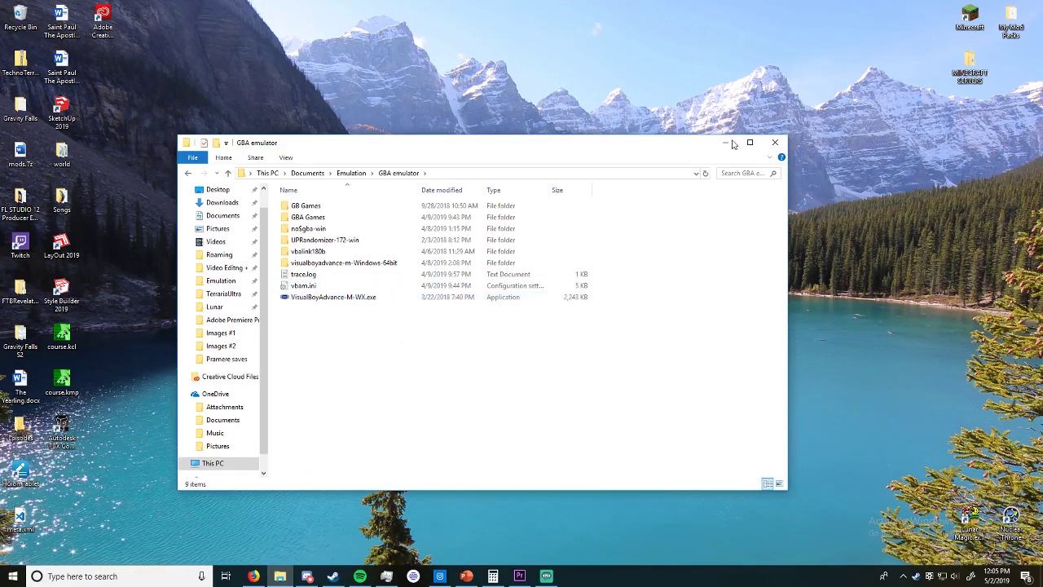
pyautogui.doubleClick(573, 298)
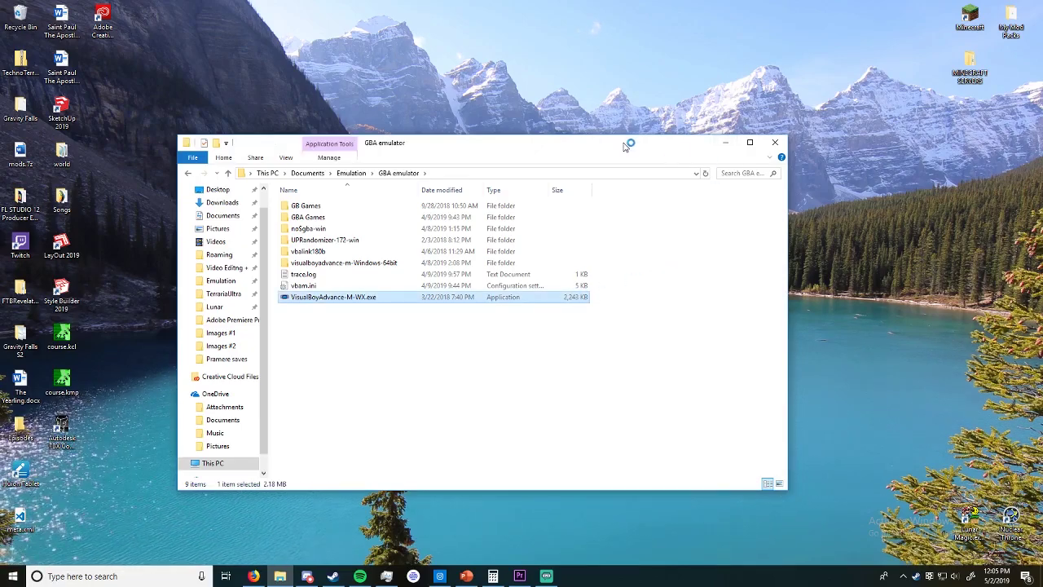
pyautogui.moveTo(625, 146)
pyautogui.mouseDown()
pyautogui.moveTo(814, 295)
pyautogui.moveTo(879, 219)
pyautogui.mouseUp()
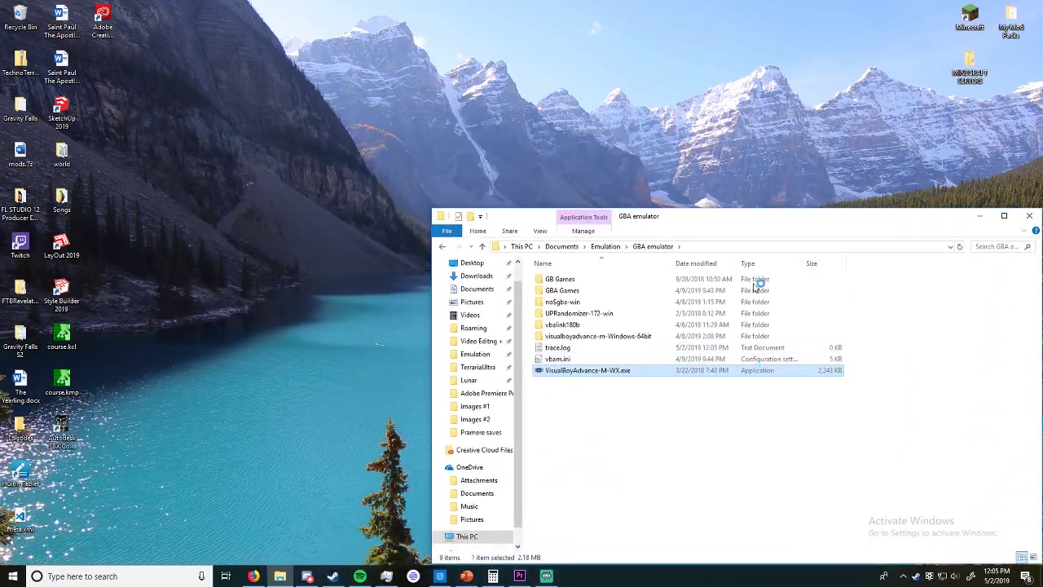
pyautogui.moveTo(768, 223); pyautogui.dragTo(686, 218)
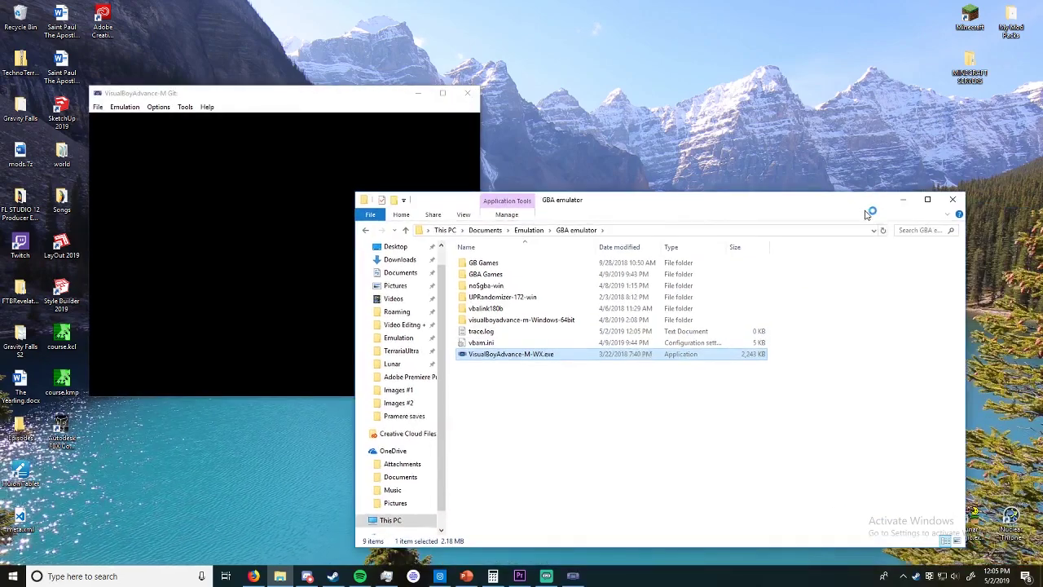
pyautogui.click(901, 199)
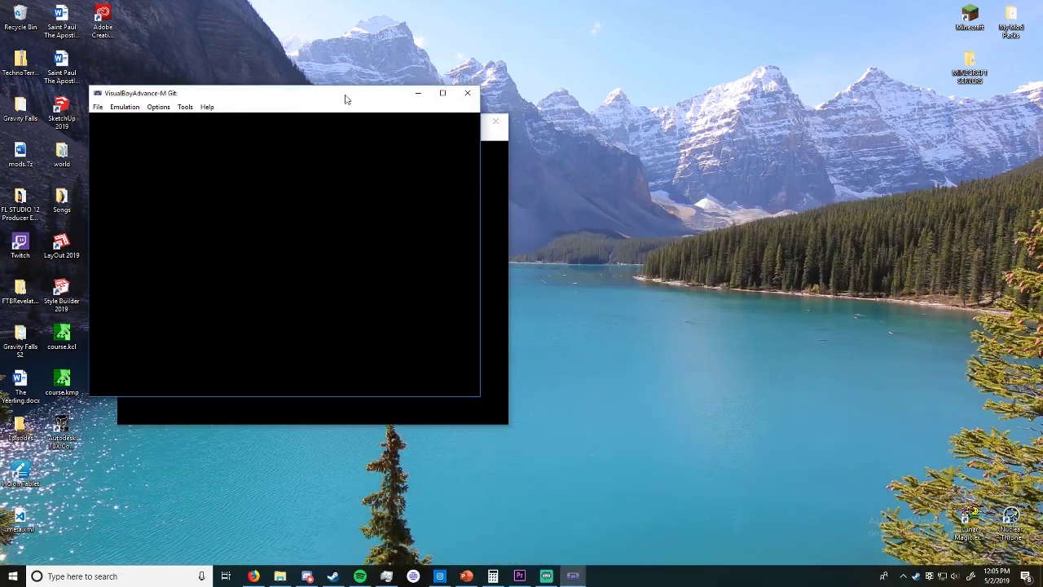
# Separate the two overlapping emulator windows so both are fully visible on the desktop
pyautogui.moveTo(330, 99); pyautogui.dragTo(240, 14)
pyautogui.moveTo(400, 121); pyautogui.dragTo(902, 52)
pyautogui.moveTo(23, 12); pyautogui.dragTo(88, 56)
# Load the recent game Kirby - Nightmare in Dream Land (USA).gba in both emulators and place their windows side by side
pyautogui.click(71, 67)
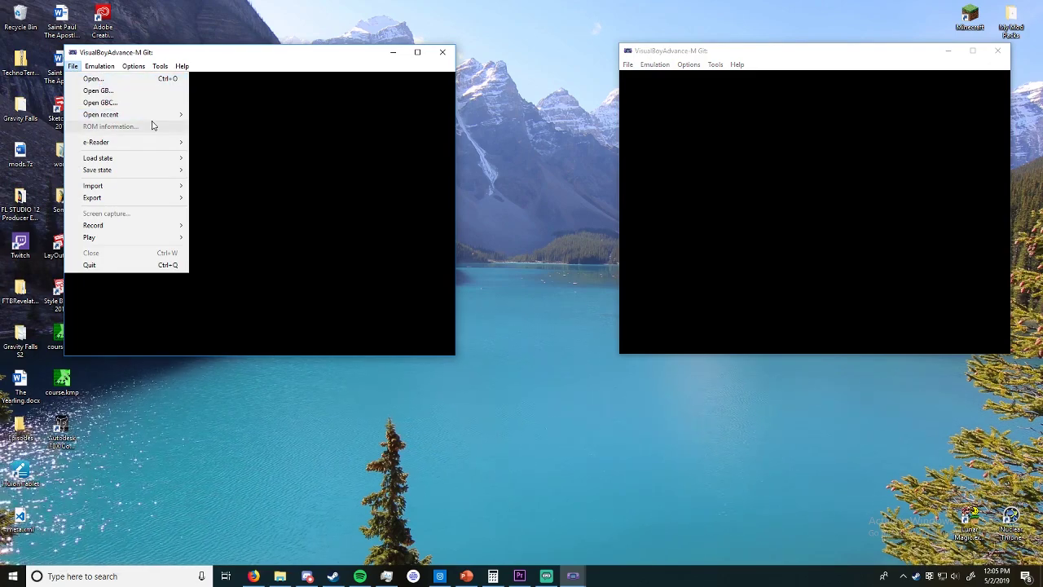
pyautogui.moveTo(160, 114)
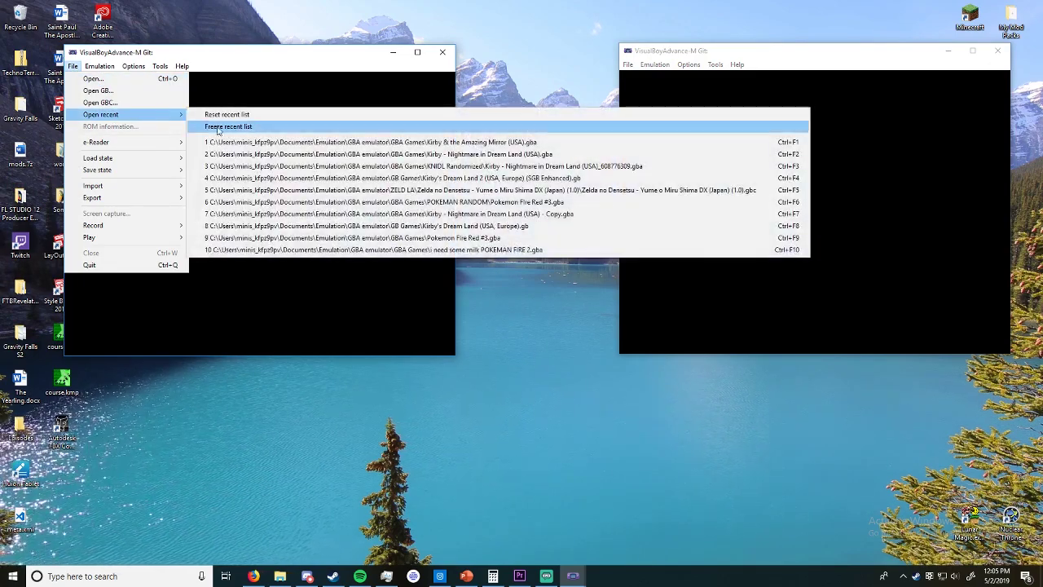
pyautogui.click(342, 155)
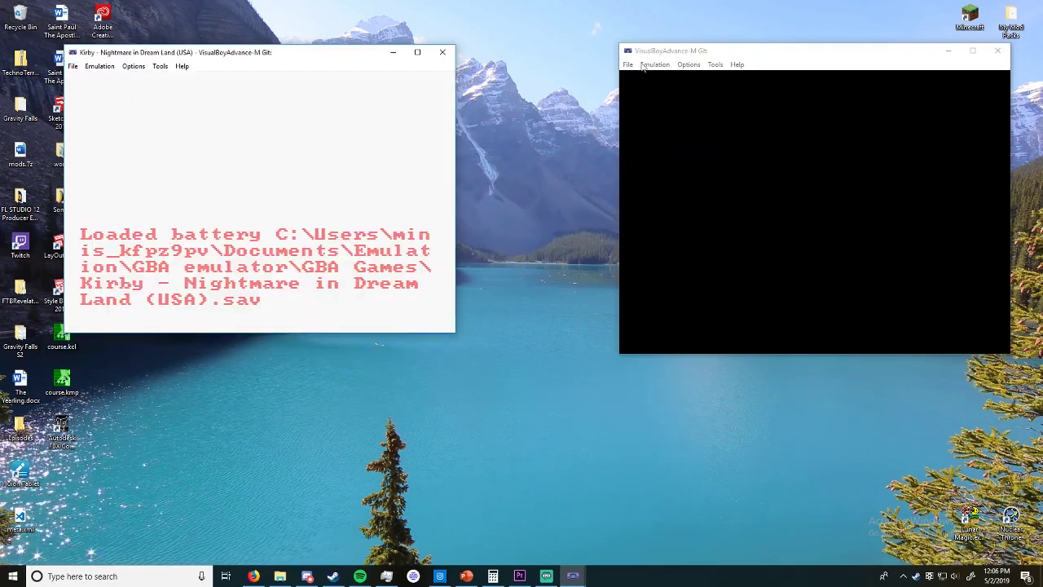
pyautogui.click(628, 64)
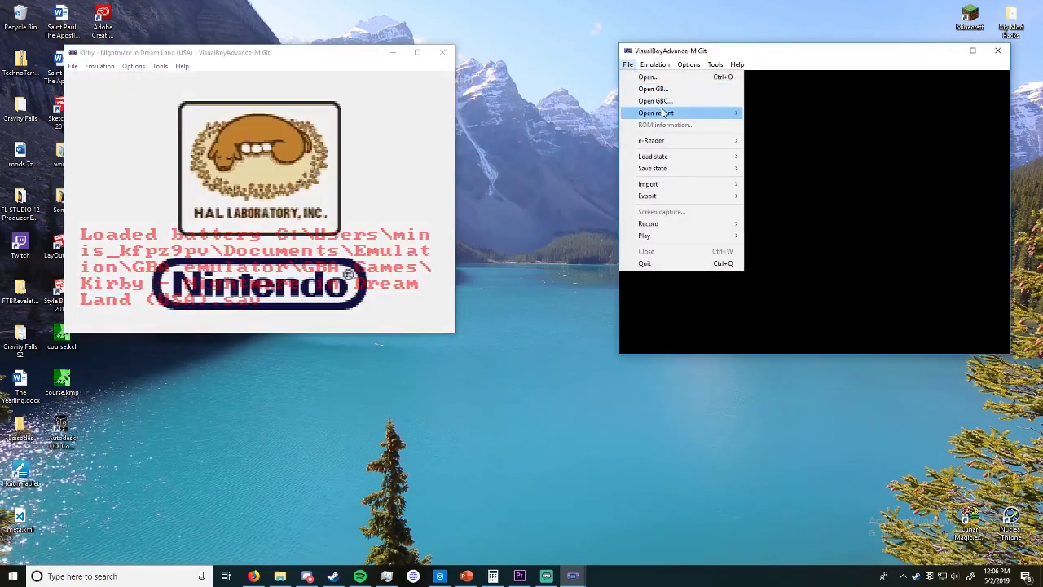
pyautogui.moveTo(660, 114)
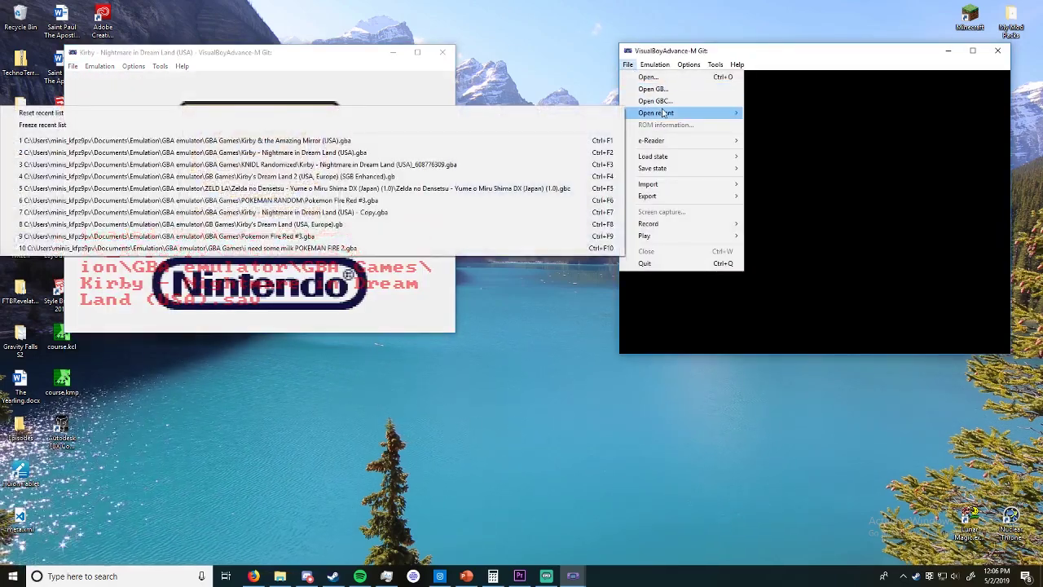
pyautogui.click(489, 152)
pyautogui.moveTo(660, 51); pyautogui.dragTo(494, 51)
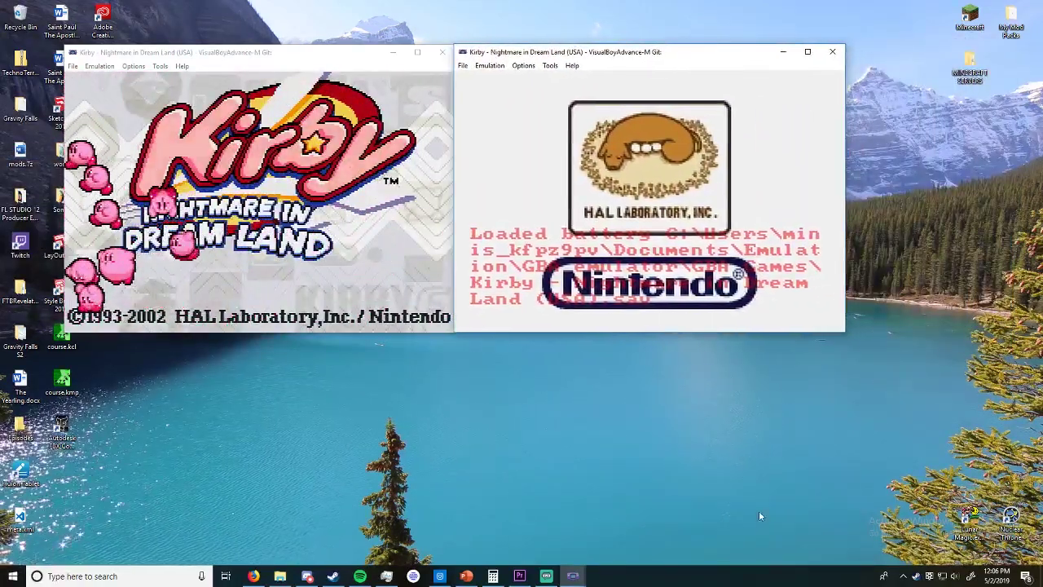
# Lower the Kirby emulator's application volume in the Windows Volume Mixer and close the mixer
pyautogui.rightClick(955, 576)
pyautogui.click(942, 482)
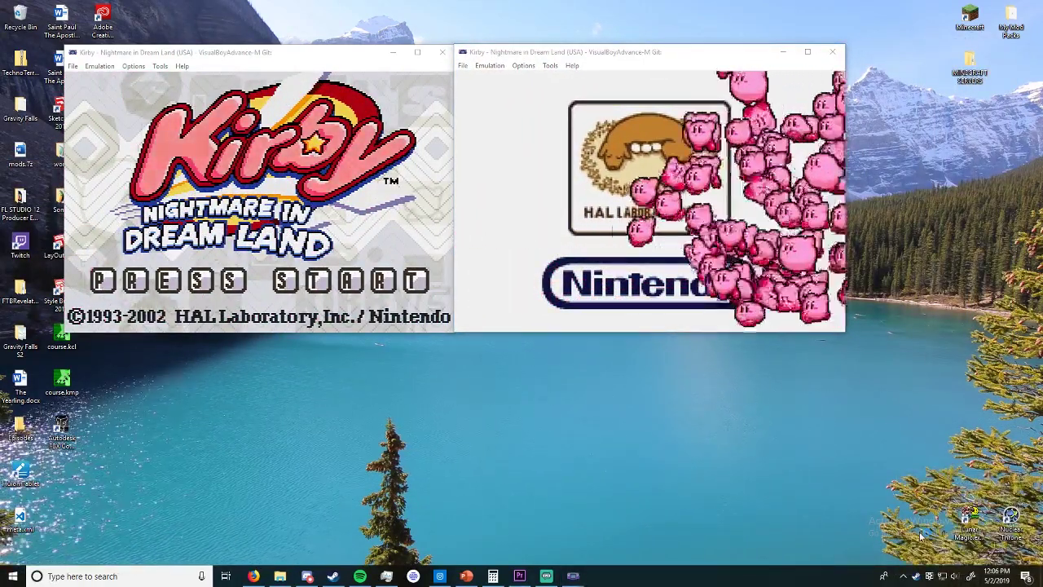
pyautogui.moveTo(870, 547); pyautogui.dragTo(889, 547)
pyautogui.click(878, 533)
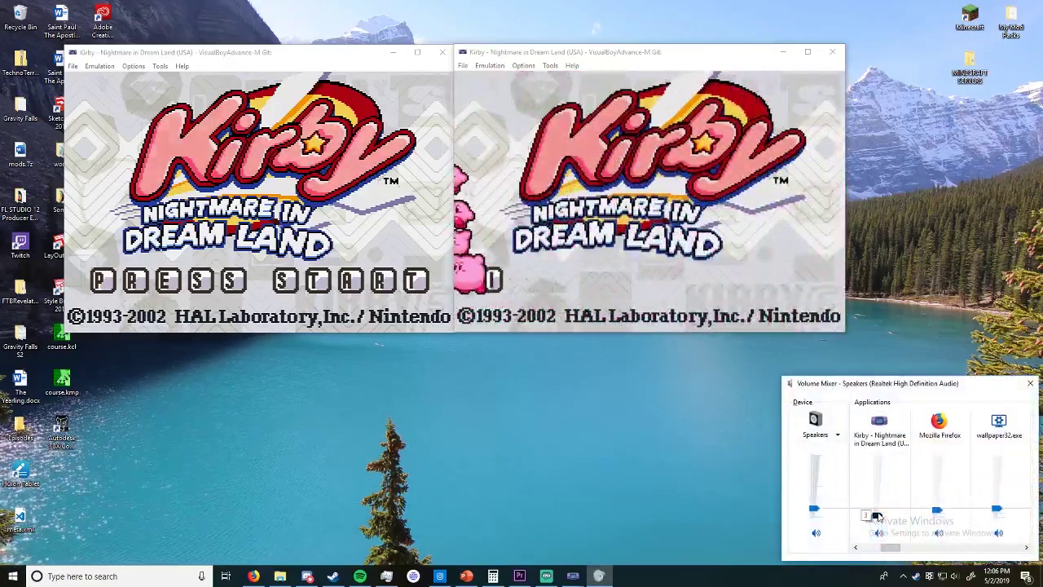
pyautogui.click(1029, 383)
# Check the Pause when inactive setting in the first emulator's emulation options
pyautogui.click(144, 96)
pyautogui.click(100, 66)
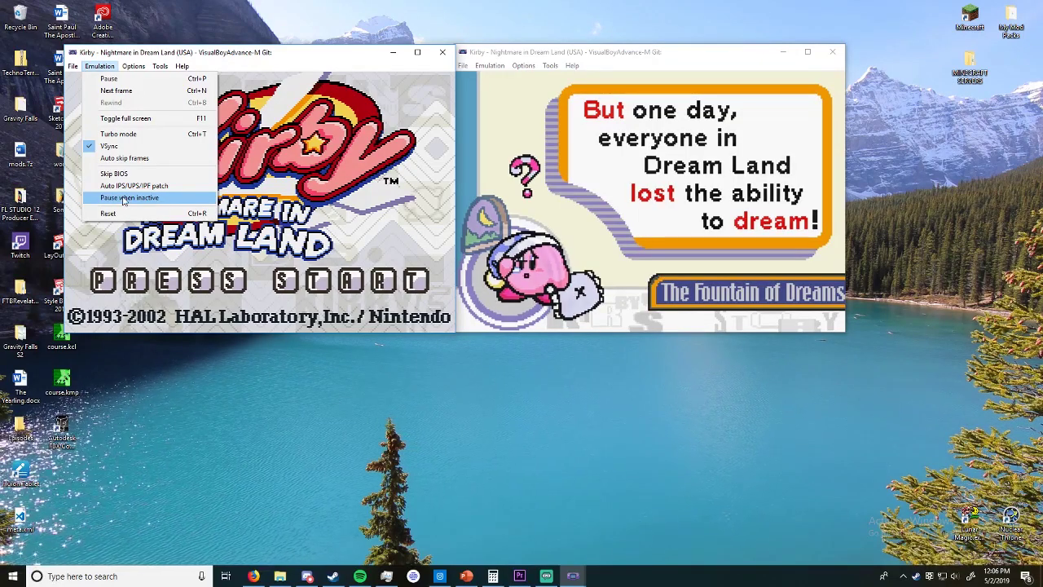
pyautogui.click(260, 383)
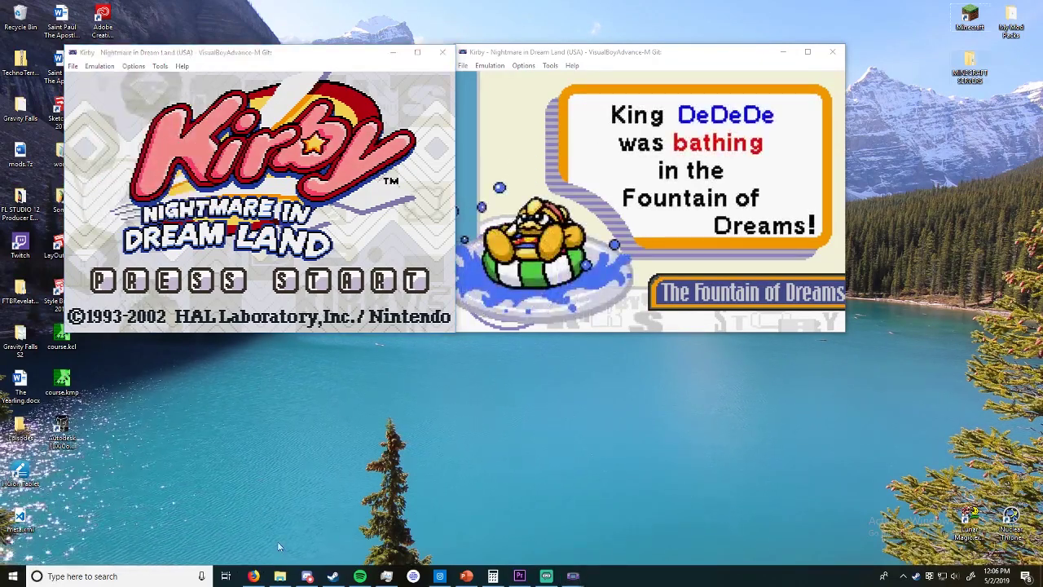
# Switch to Discord, move its window over the two running emulators, and minimise it again
pyautogui.click(307, 576)
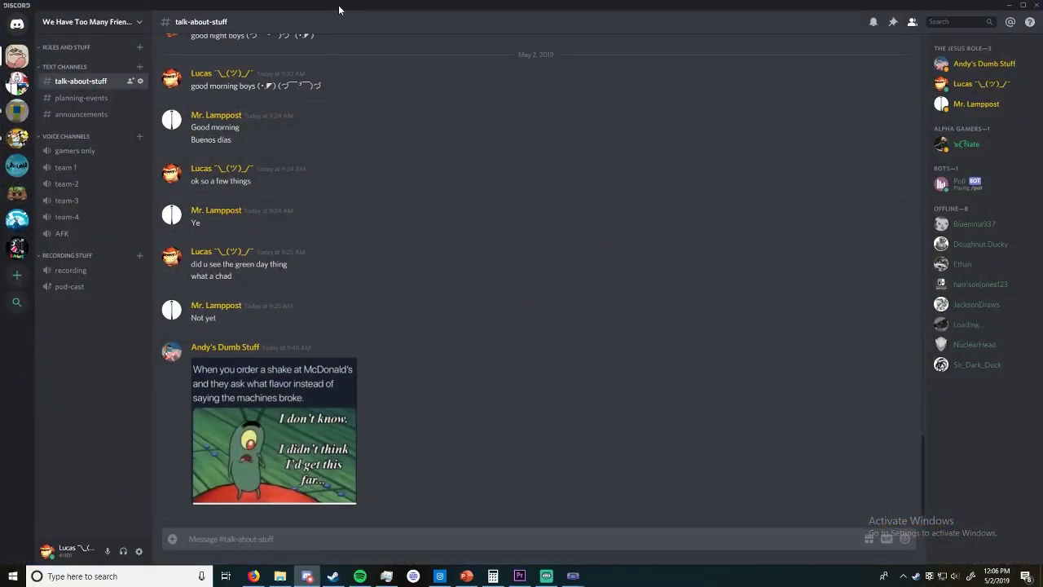
pyautogui.moveTo(339, 4); pyautogui.dragTo(751, 104)
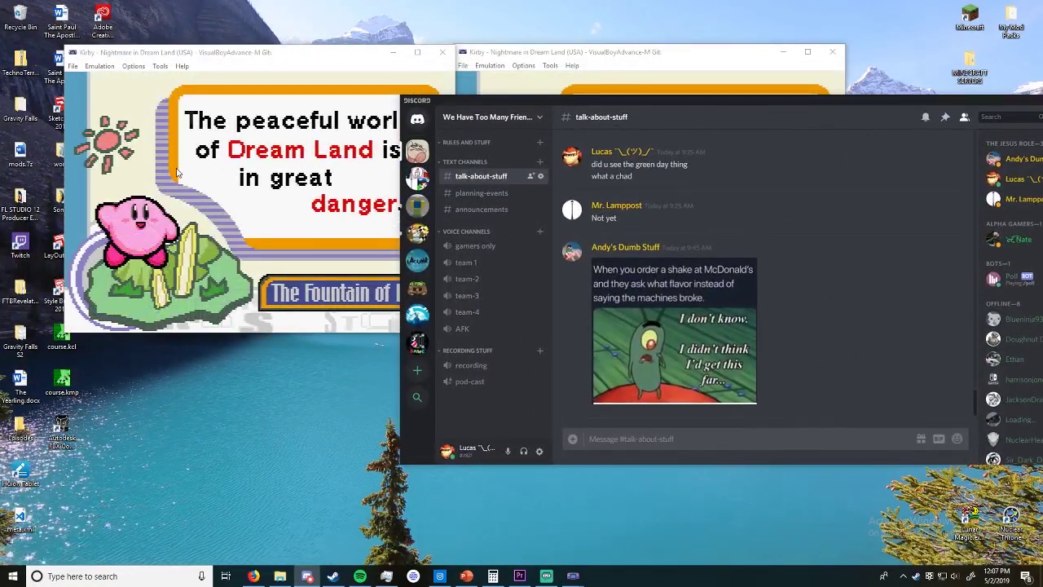
pyautogui.moveTo(917, 104); pyautogui.dragTo(689, 112)
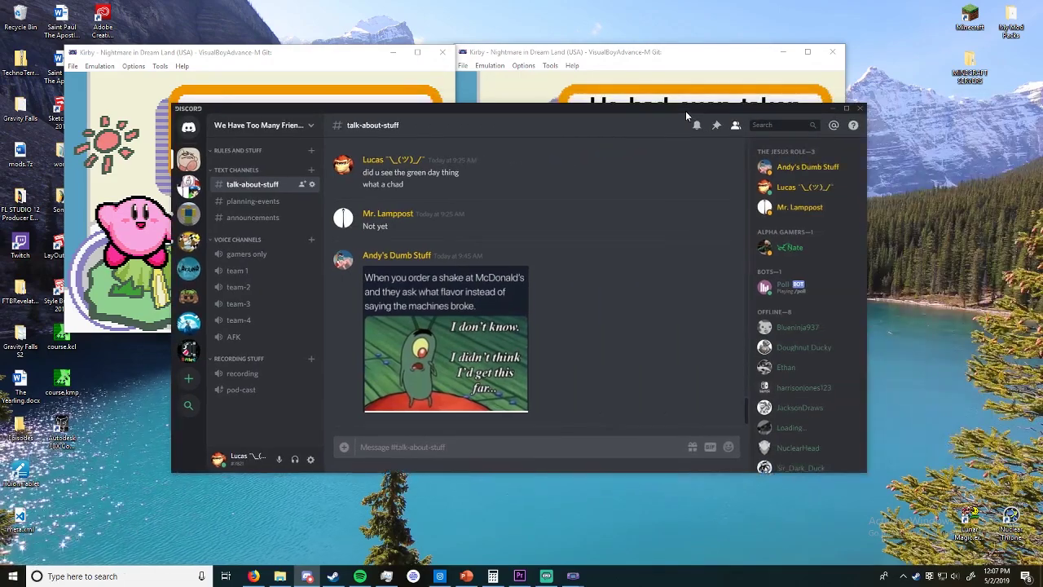
pyautogui.click(831, 109)
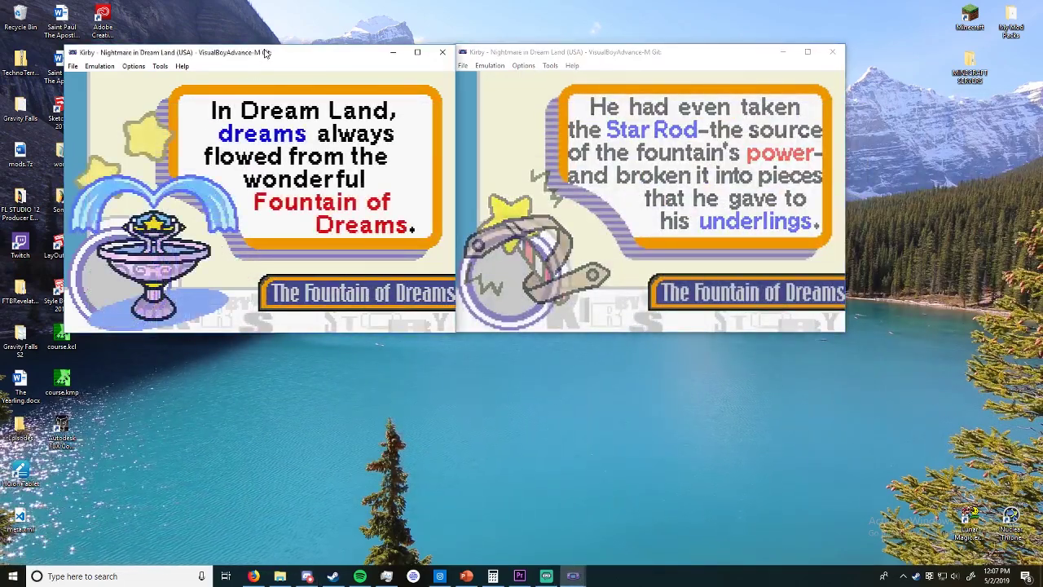
# Compare the Pause when inactive setting in the emulation options of both emulator windows
pyautogui.click(99, 66)
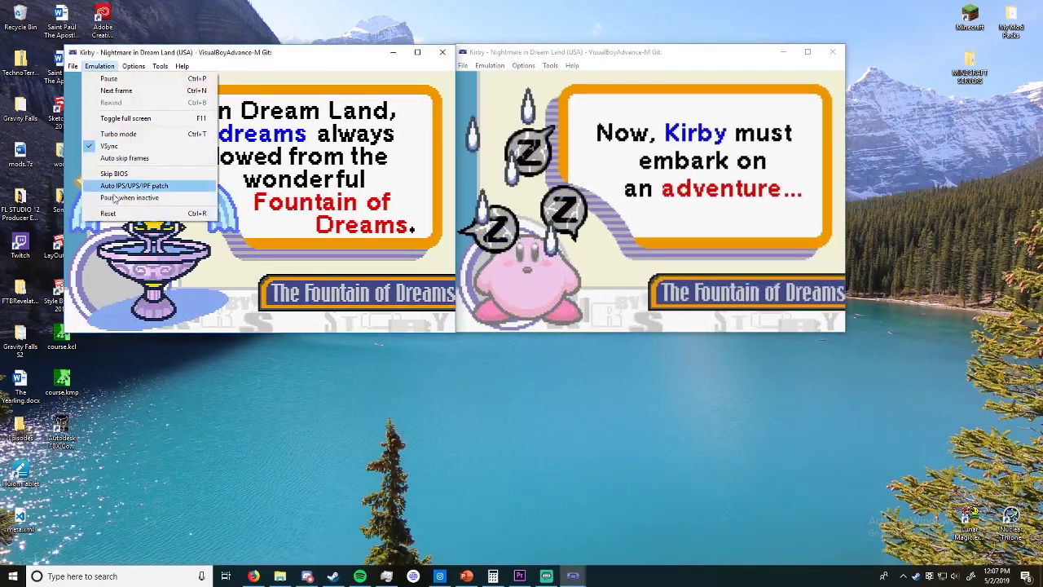
pyautogui.click(490, 65)
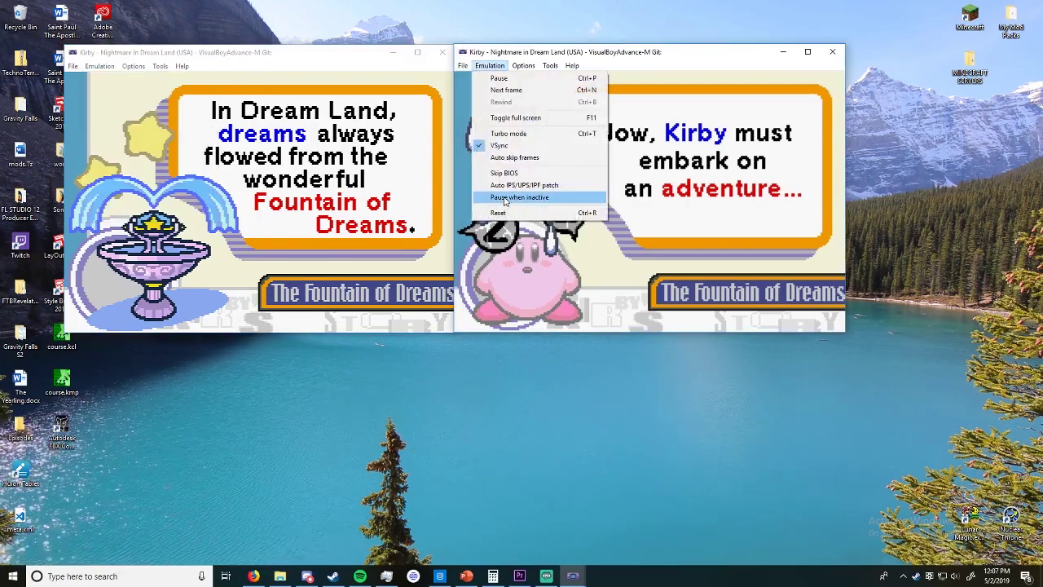
pyautogui.click(494, 66)
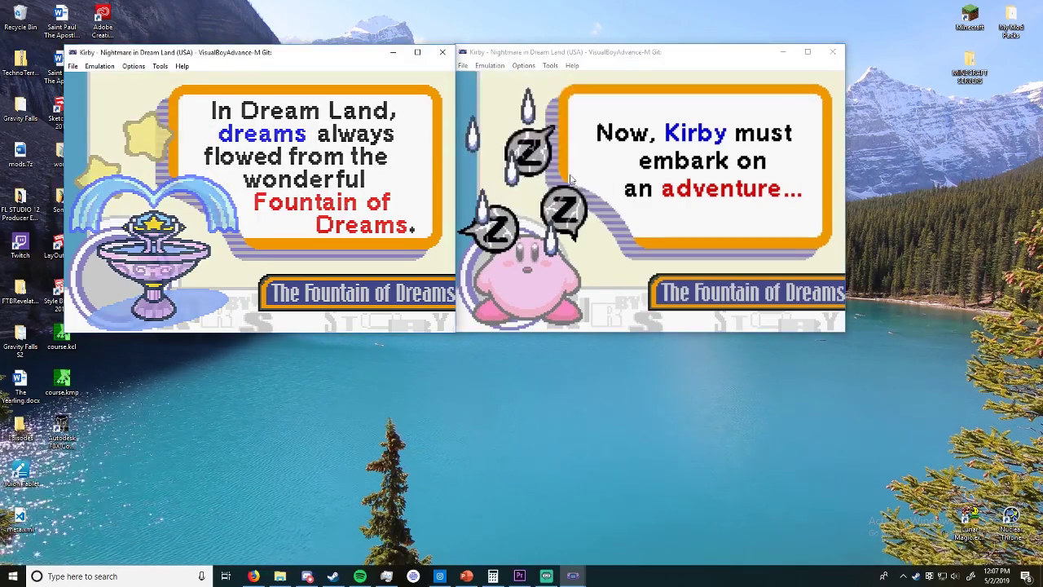
pyautogui.click(497, 67)
pyautogui.click(518, 164)
# Open the first emulator's joypad configuration and compare the Player 1 and Player 2 input bindings
pyautogui.click(133, 67)
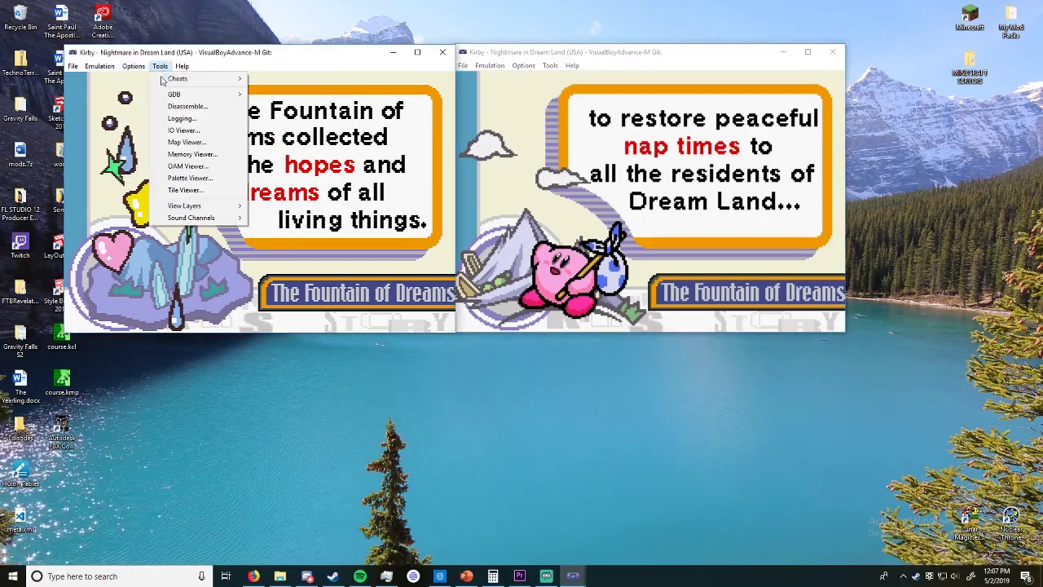
pyautogui.moveTo(187, 115)
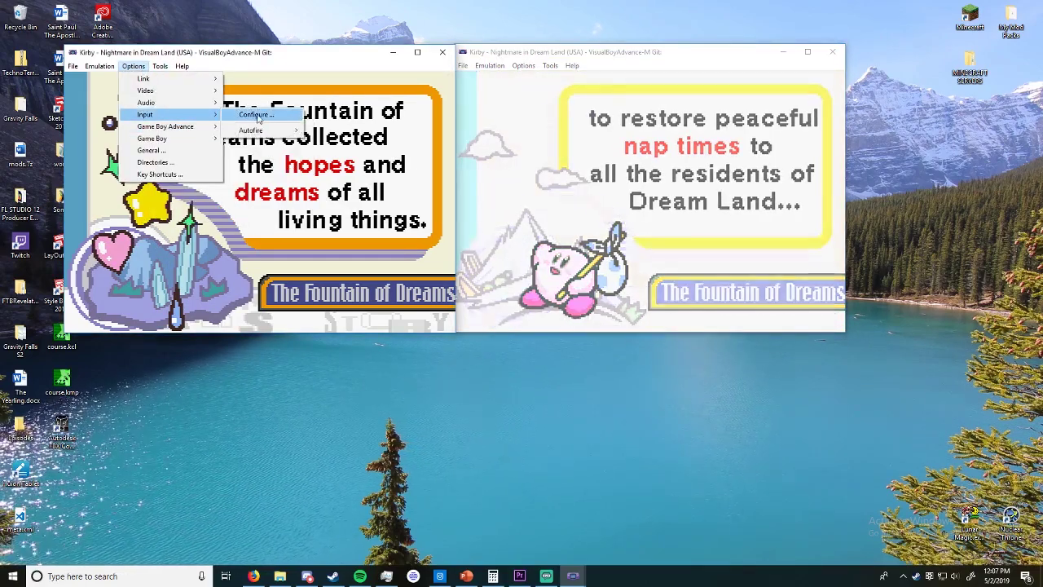
pyautogui.click(282, 114)
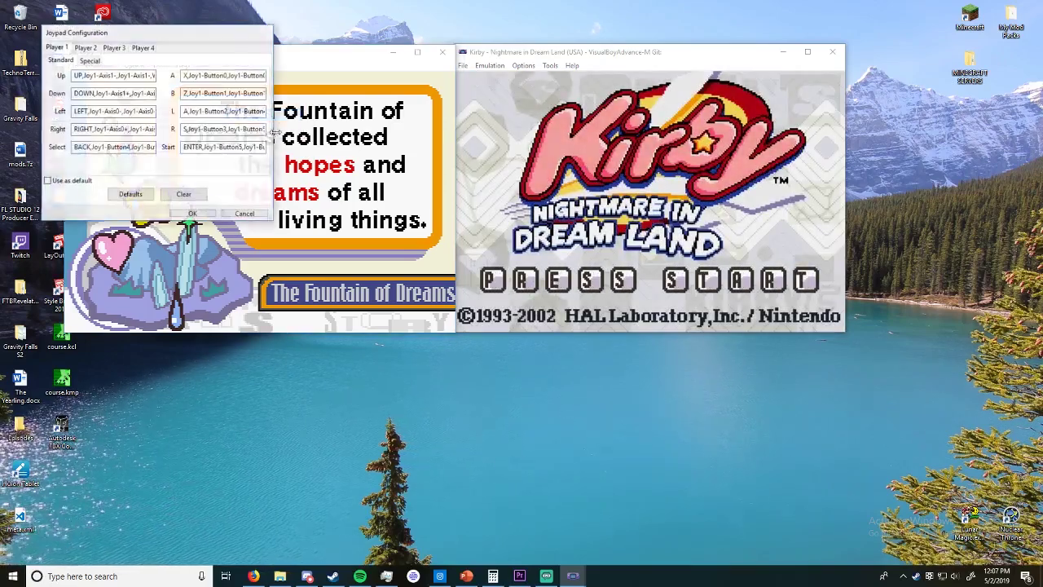
pyautogui.moveTo(172, 32); pyautogui.dragTo(250, 238)
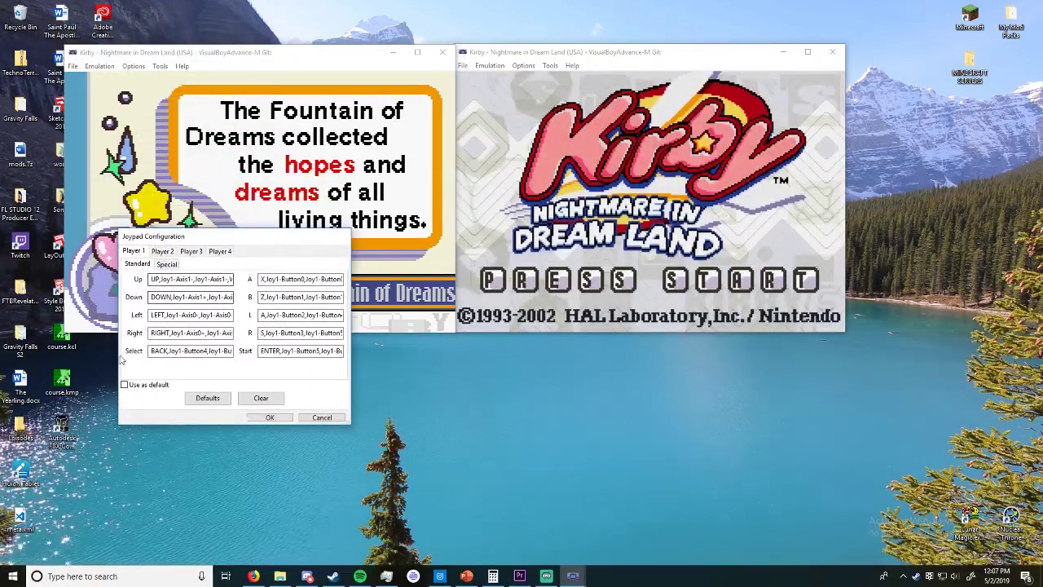
pyautogui.click(161, 251)
pyautogui.click(136, 251)
pyautogui.click(163, 251)
pyautogui.click(135, 252)
pyautogui.click(162, 252)
pyautogui.click(136, 252)
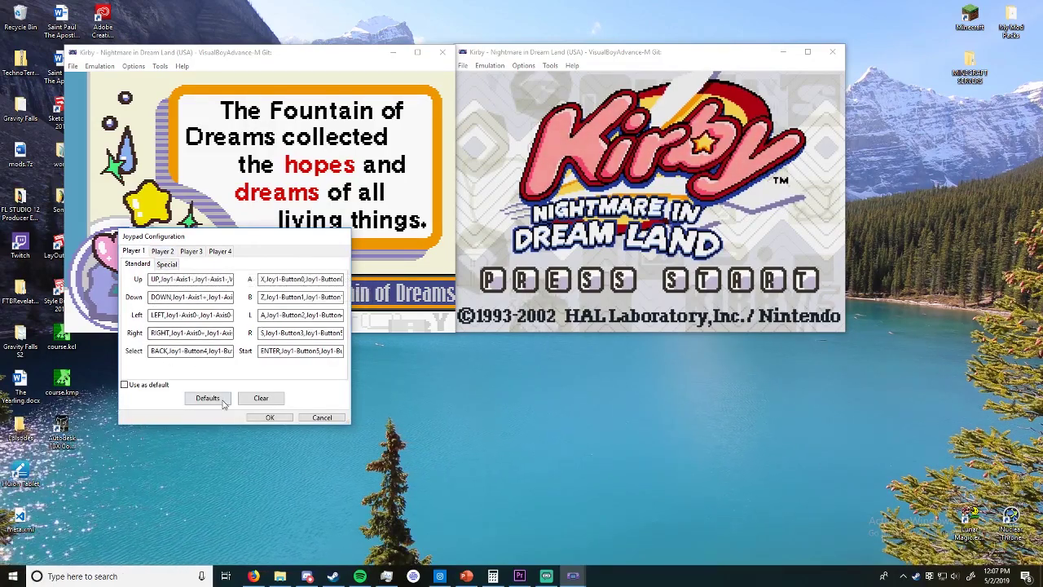
# Set the Player 1 bindings as the default in the first emulator and accept the joypad configuration
pyautogui.click(124, 385)
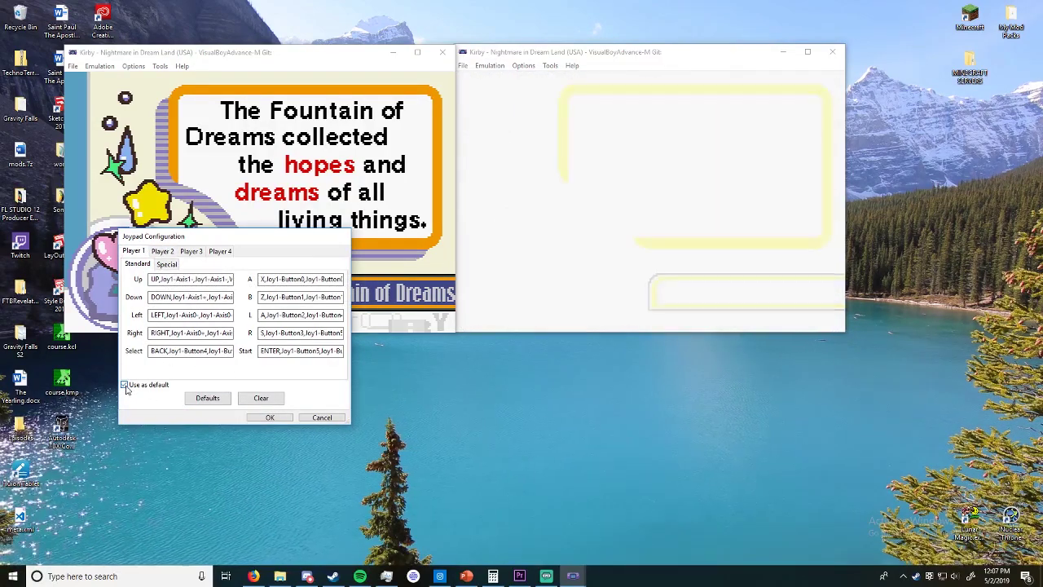
pyautogui.moveTo(163, 237); pyautogui.dragTo(348, 162)
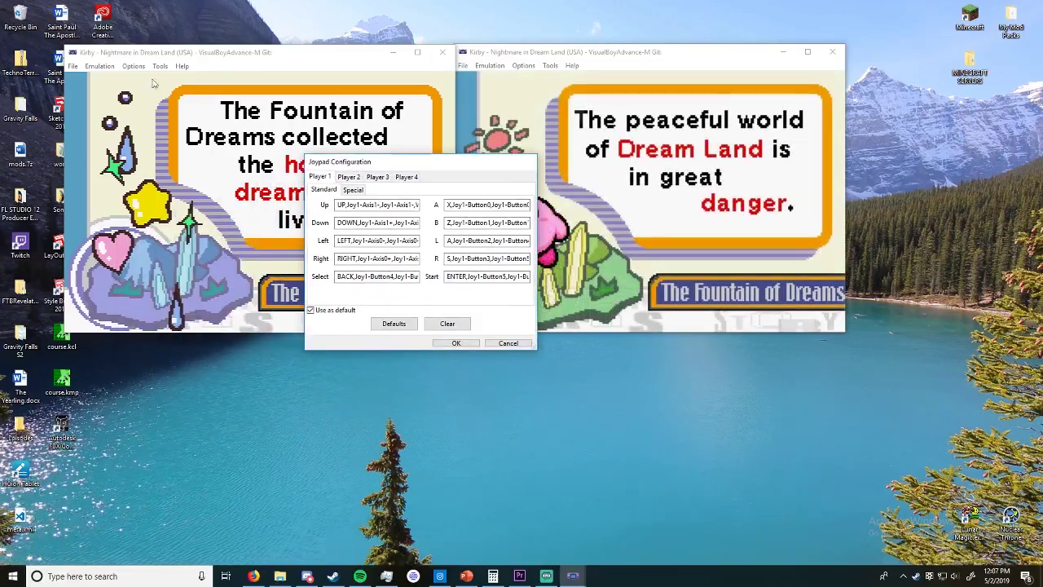
pyautogui.click(456, 343)
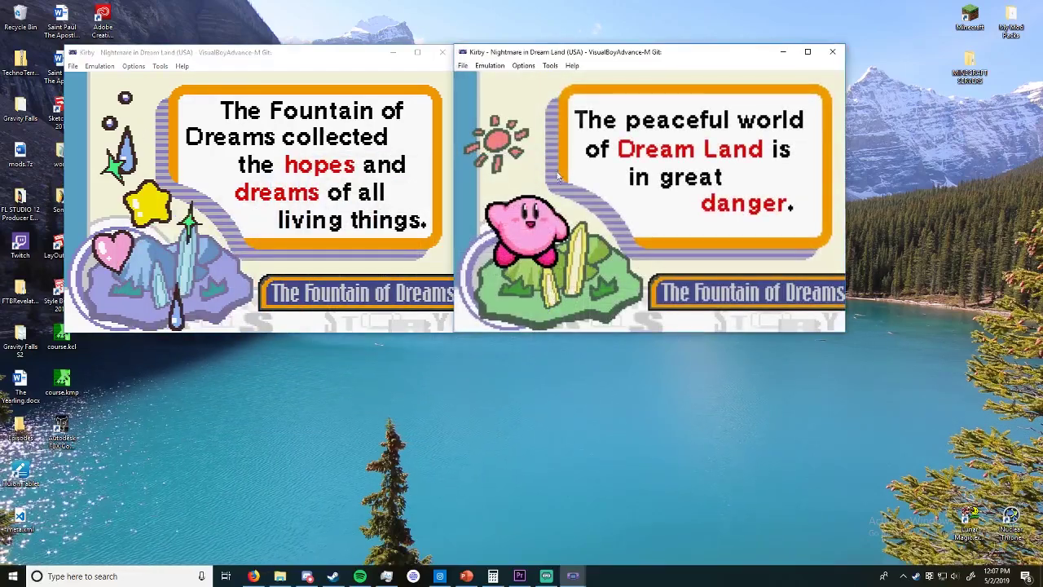
# Set the Player 2 bindings as default in the second emulator and the Player 1 bindings as default in the first, accepting the joypad configuration
pyautogui.click(520, 66)
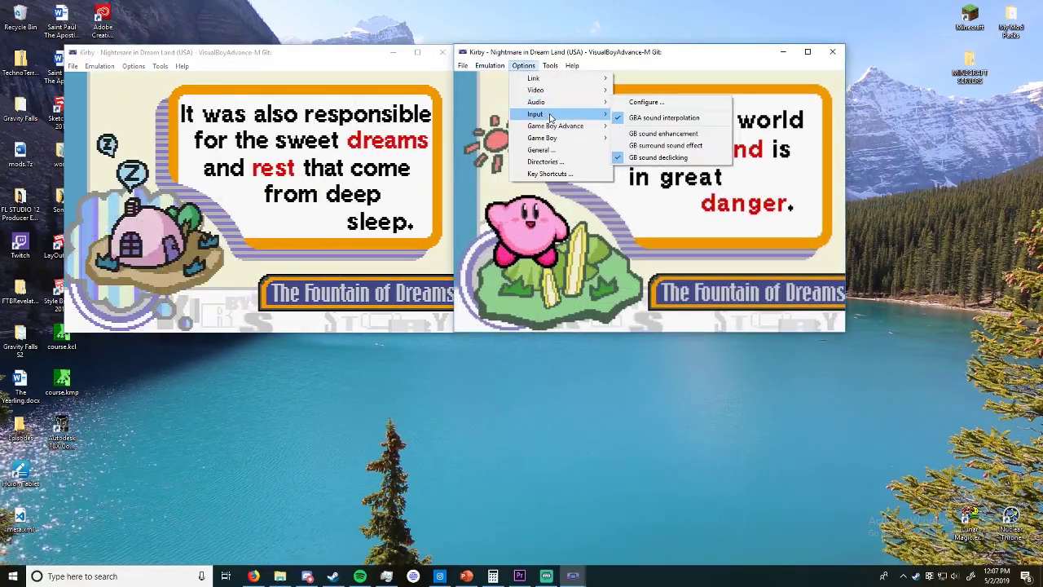
pyautogui.click(639, 112)
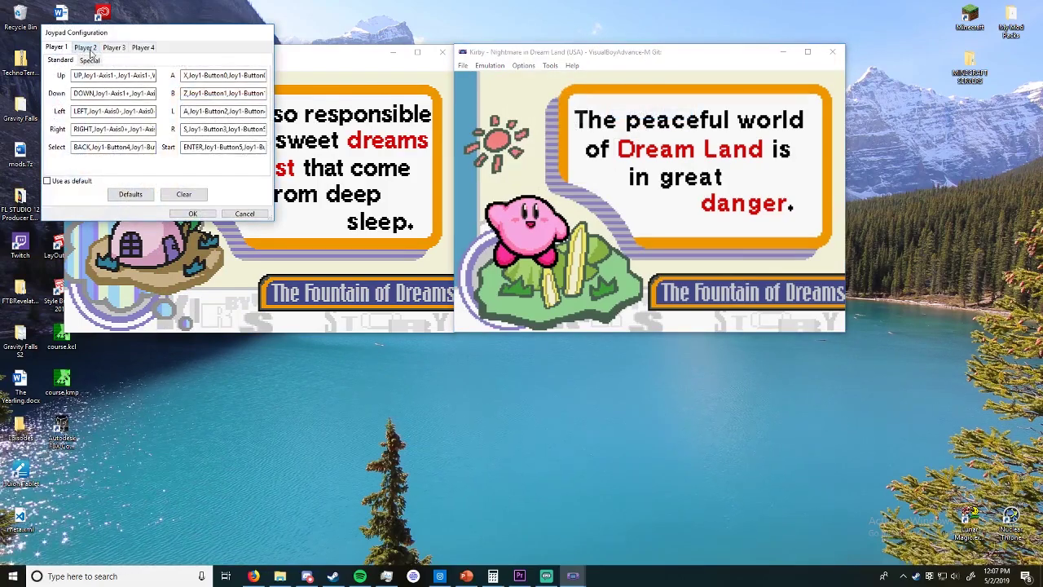
pyautogui.click(85, 47)
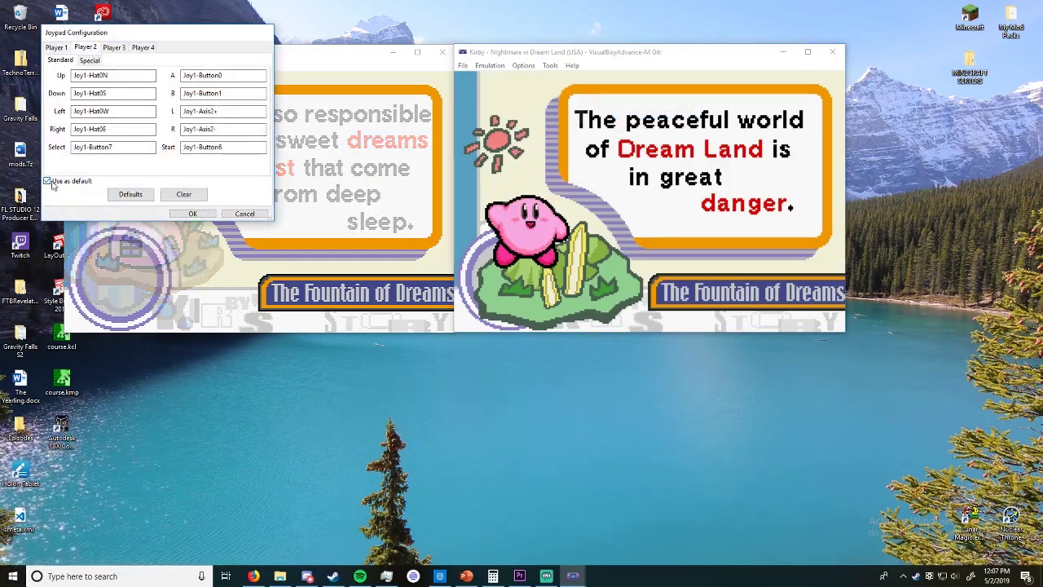
pyautogui.click(56, 47)
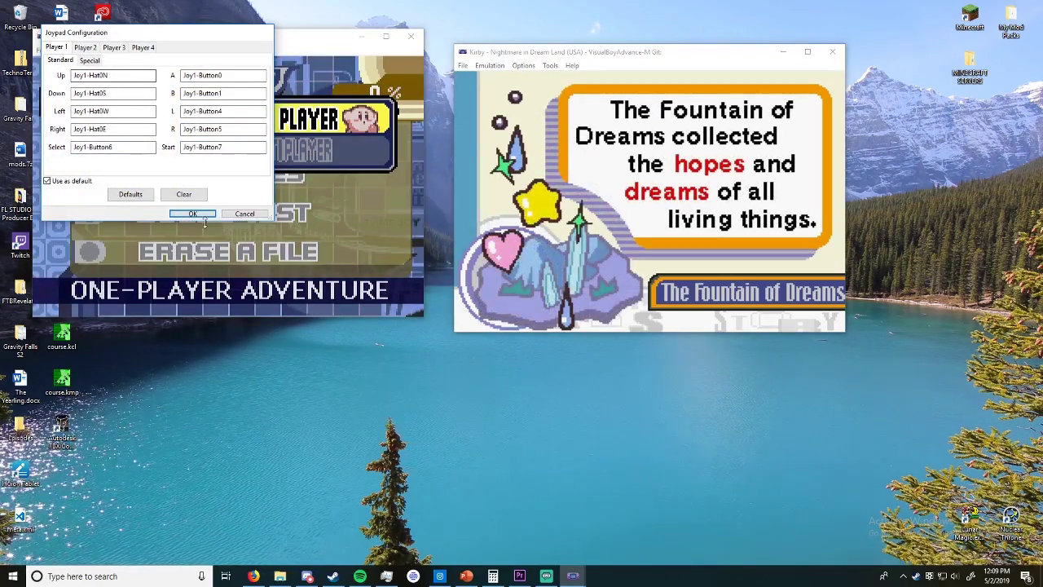
pyautogui.click(193, 213)
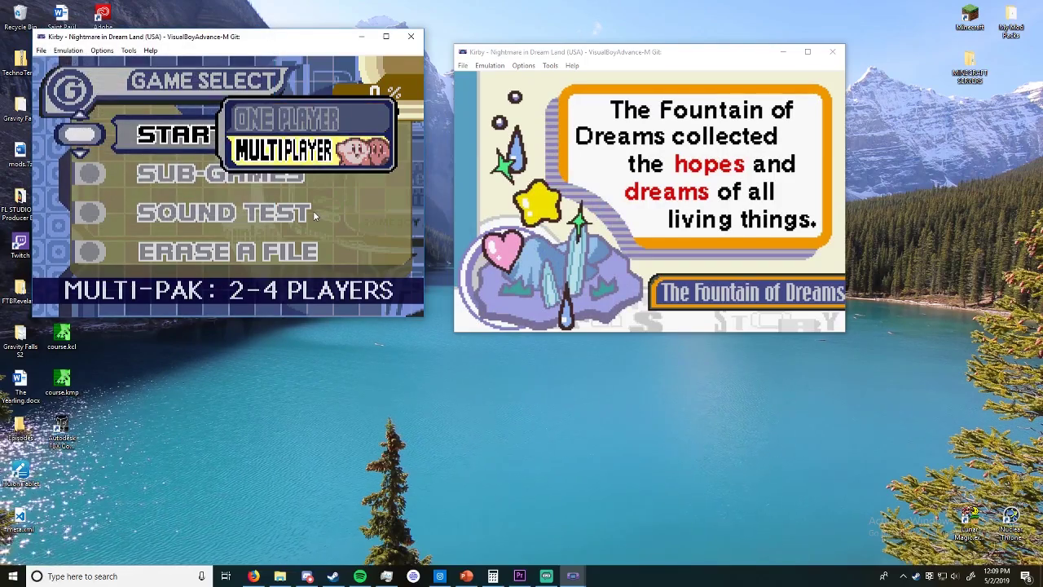
# Move the two emulator windows apart so they sit side by side with free desktop between them
pyautogui.moveTo(589, 51); pyautogui.dragTo(775, 38)
pyautogui.moveTo(204, 37); pyautogui.dragTo(213, 46)
pyautogui.click(522, 78)
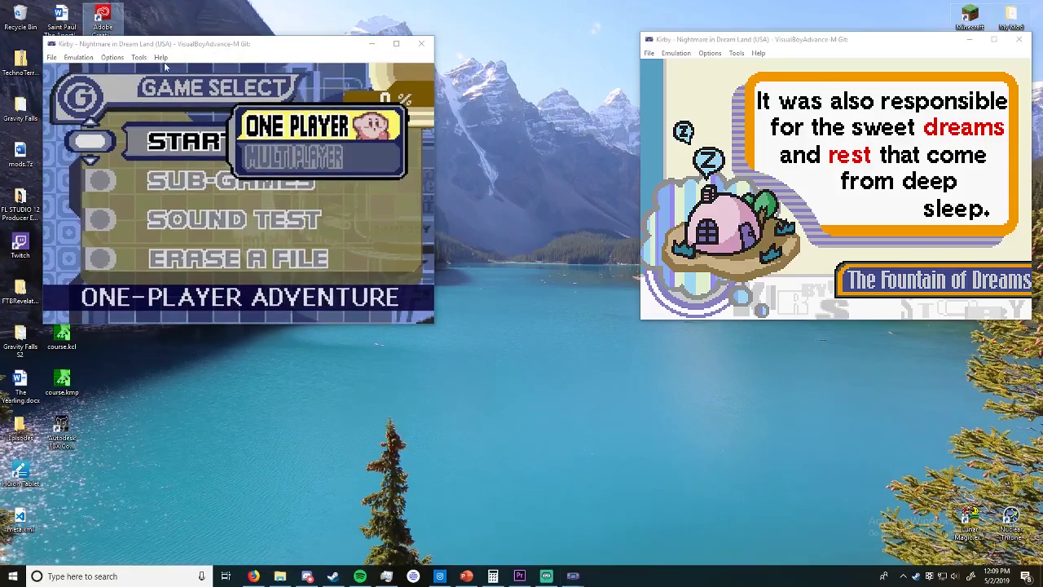
# Start a network link in the first emulator as Server for 2 players
pyautogui.click(112, 58)
pyautogui.moveTo(115, 72)
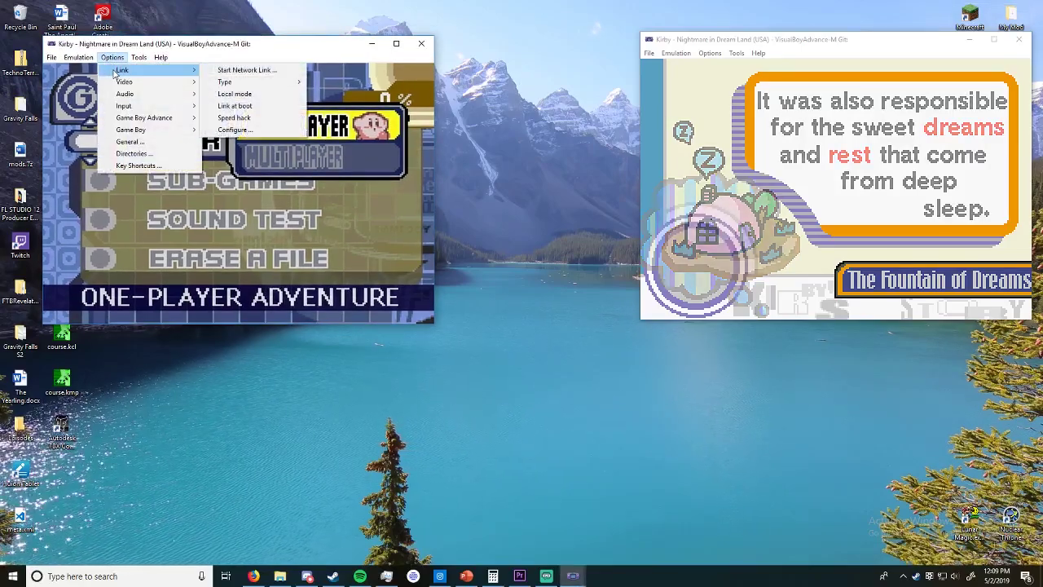
pyautogui.click(257, 71)
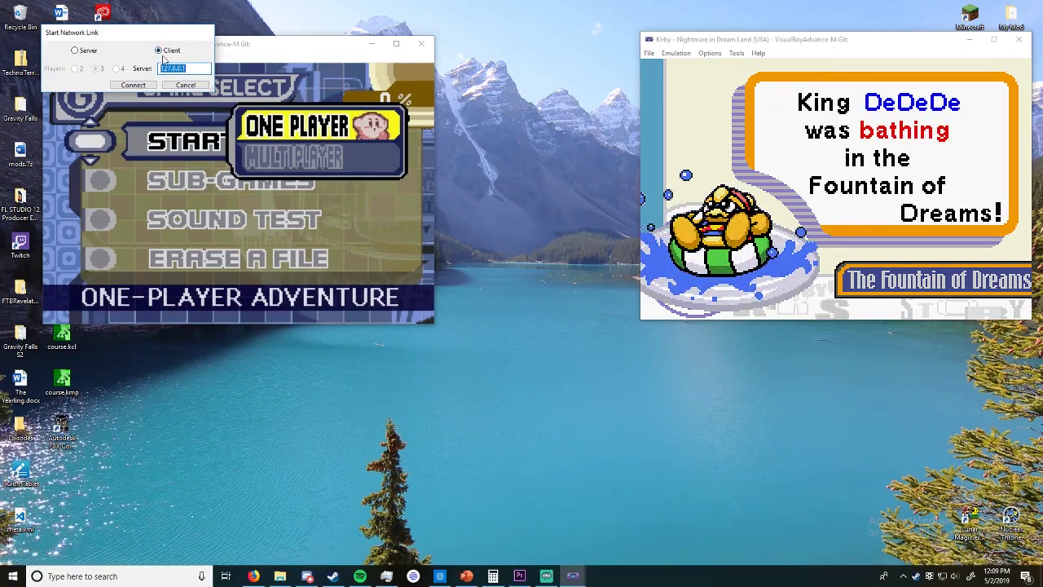
pyautogui.click(74, 51)
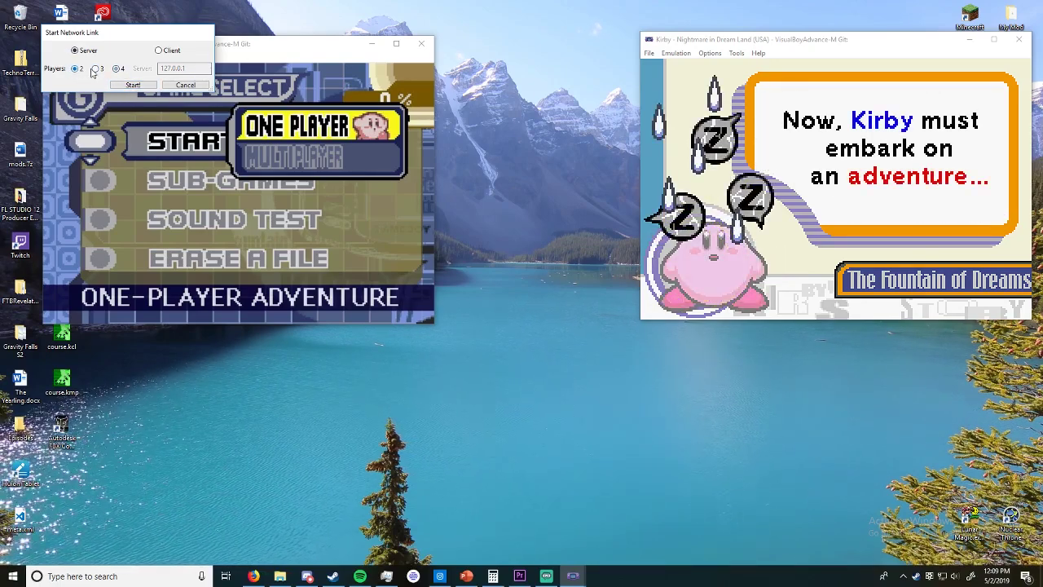
pyautogui.click(133, 85)
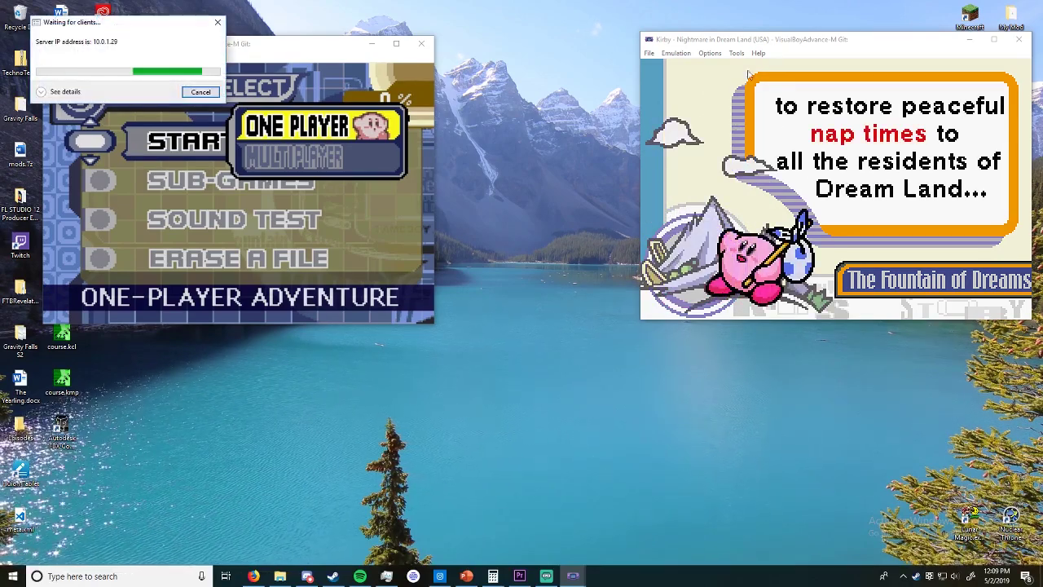
# Connect the second emulator as a Client to the waiting network link server
pyautogui.click(713, 55)
pyautogui.moveTo(722, 67)
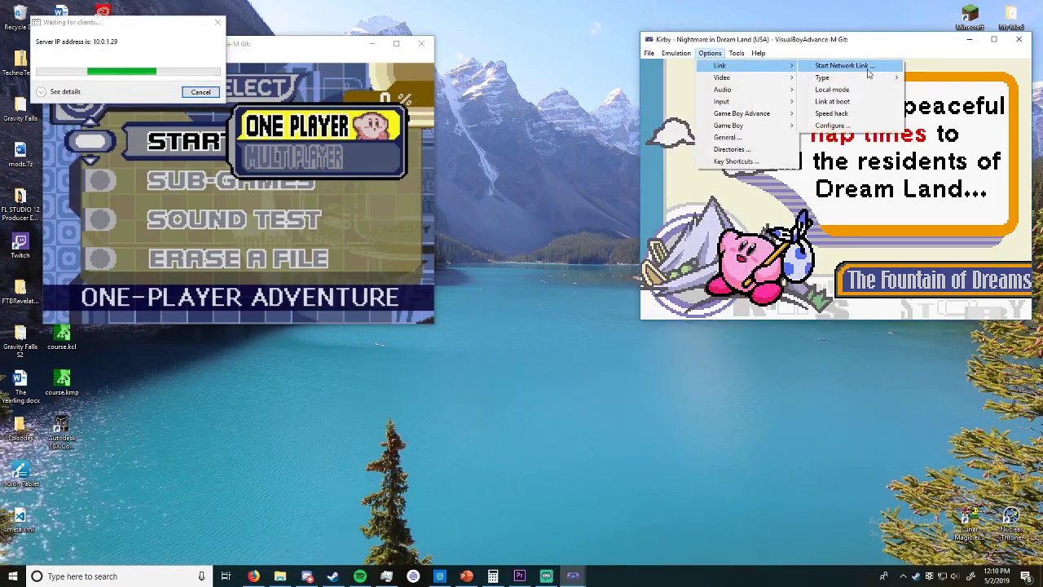
pyautogui.click(870, 66)
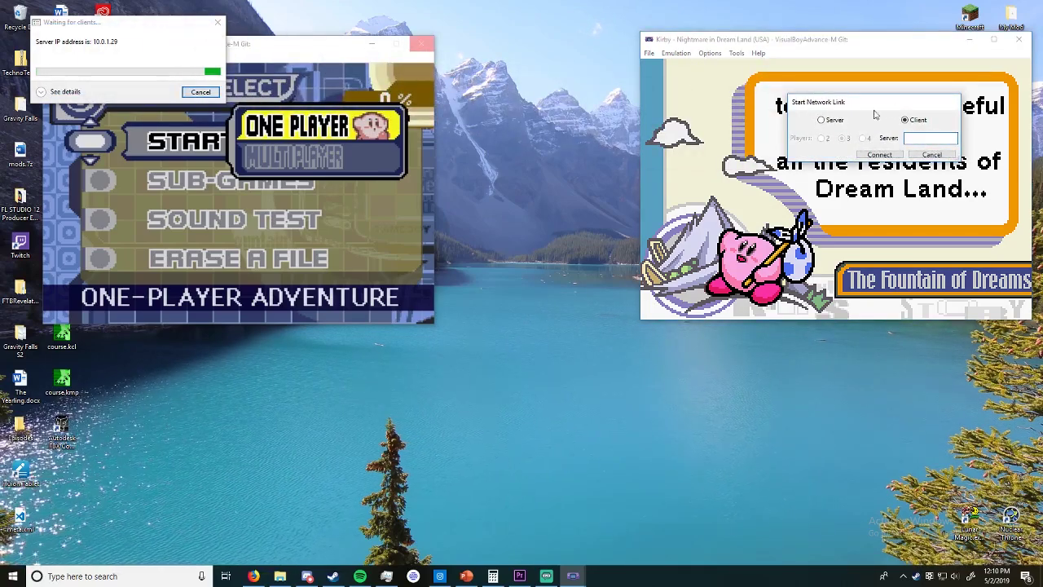
pyautogui.click(880, 155)
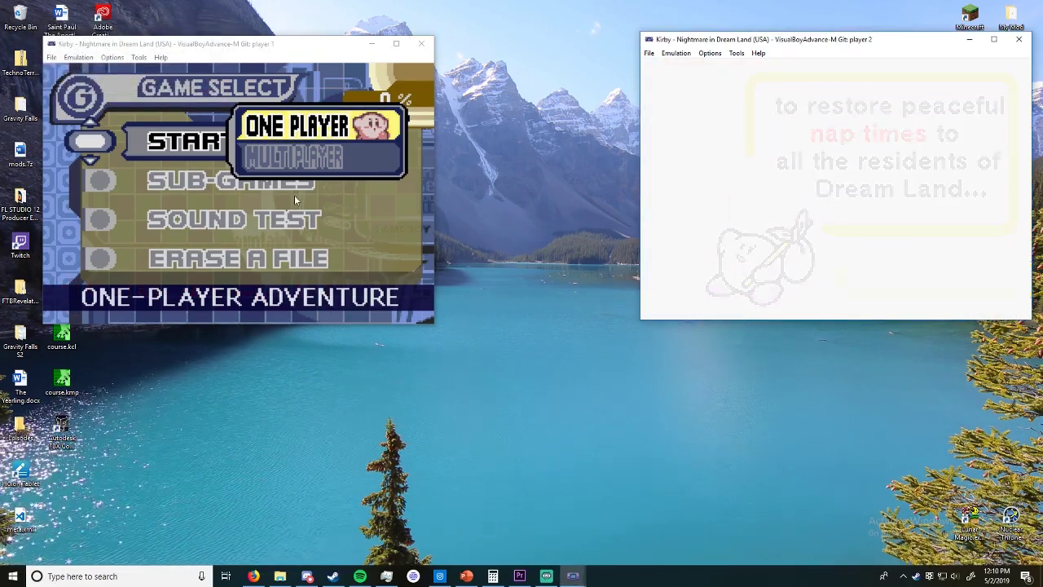
# Choose Multiplayer in both Kirby games, entering through File 1 in the second, and confirm the linked two-player session
pyautogui.press('Down')
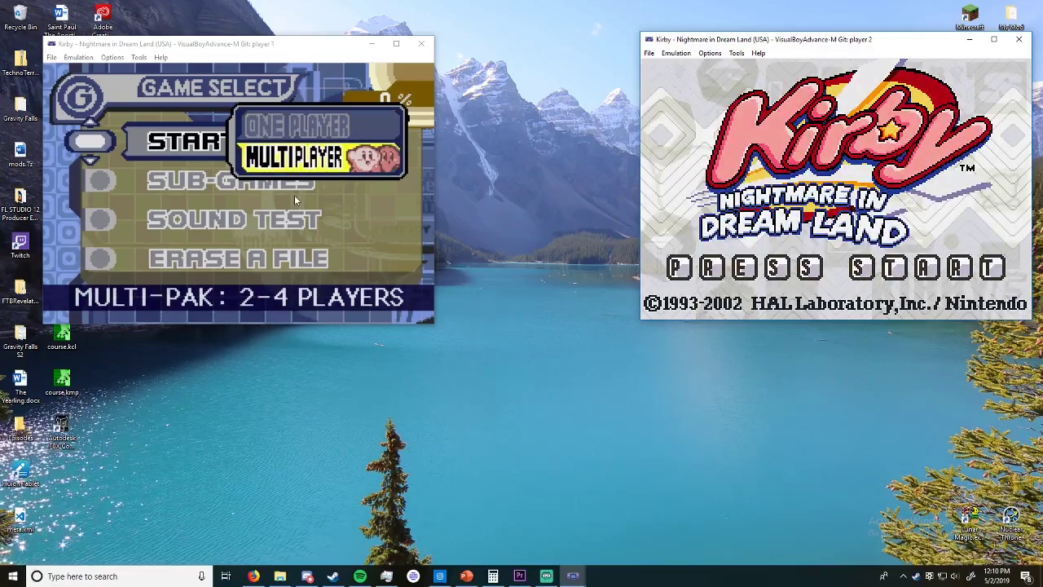
pyautogui.press('Return')
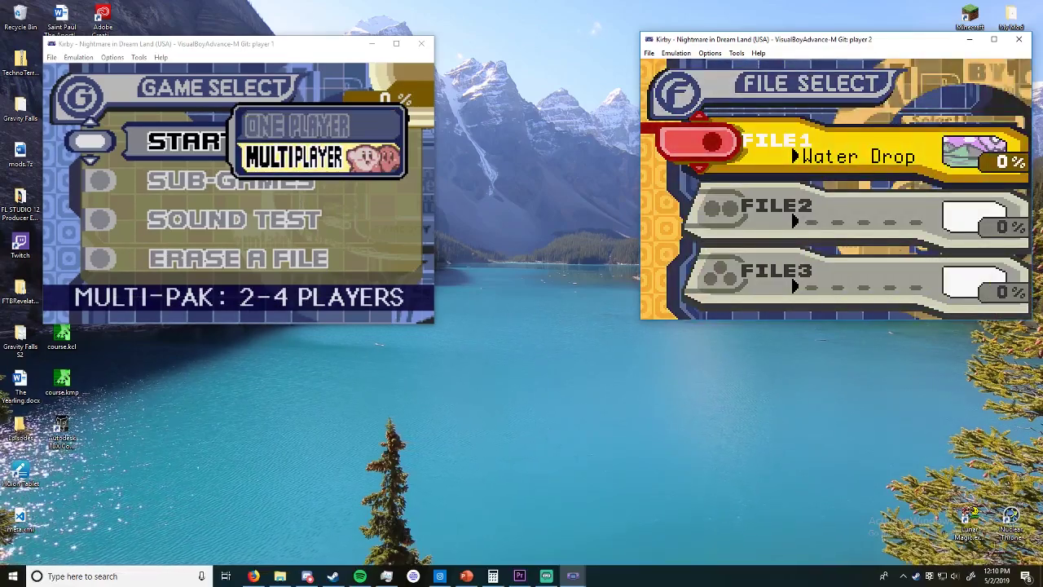
pyautogui.press('Return')
pyautogui.press('Return')
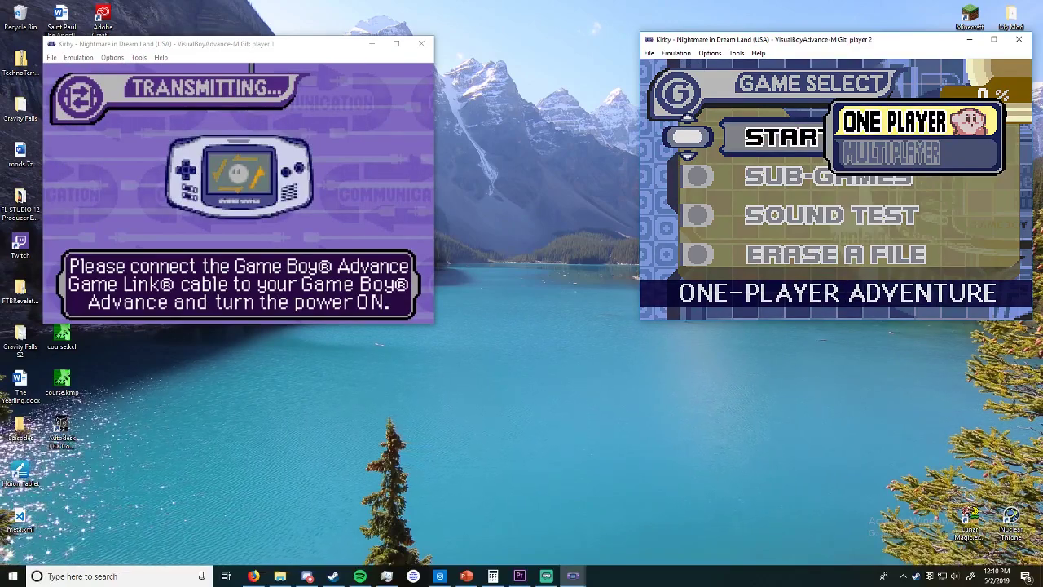
pyautogui.press('Down')
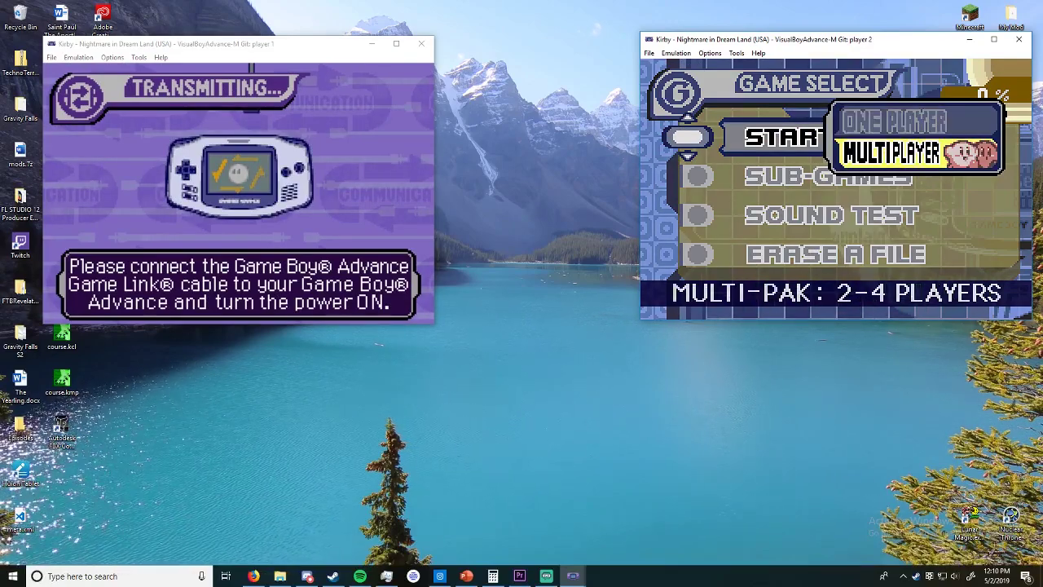
pyautogui.press('z')
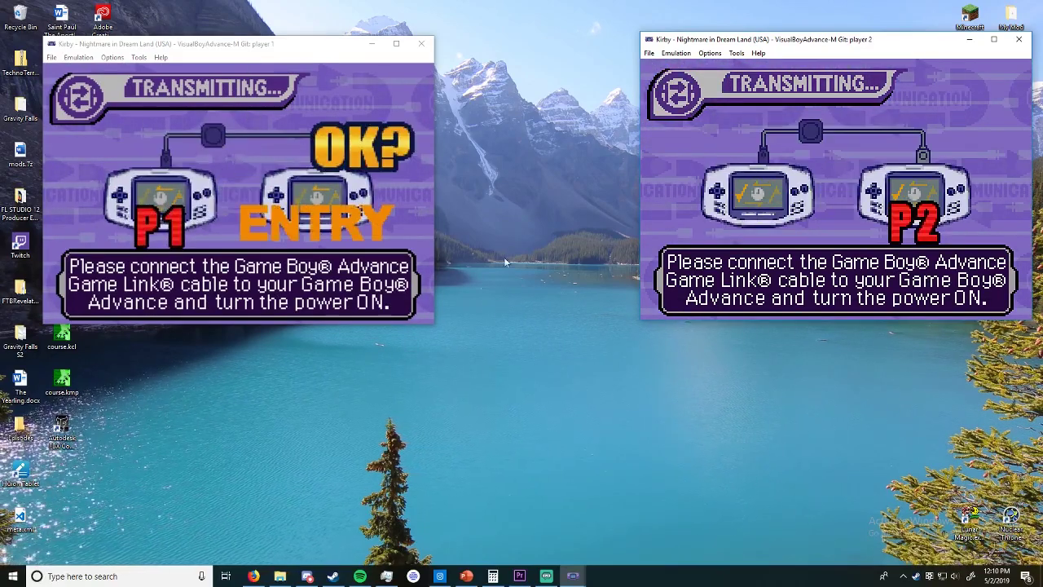
pyautogui.press('z')
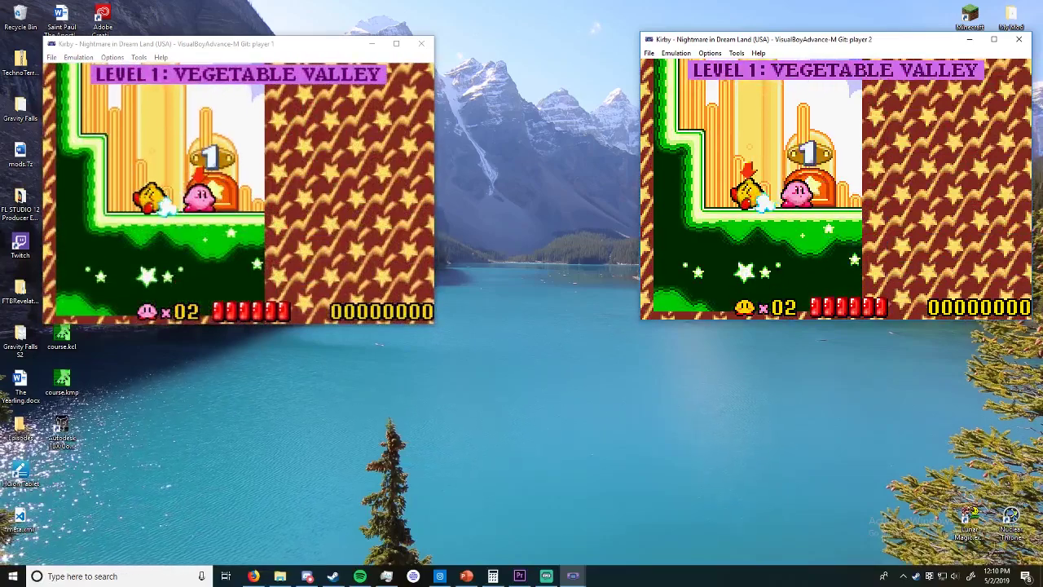
# Fly Player 2's yellow Kirby upward in Vegetable Valley to test its controls, and close the emulators
pyautogui.press('Up')
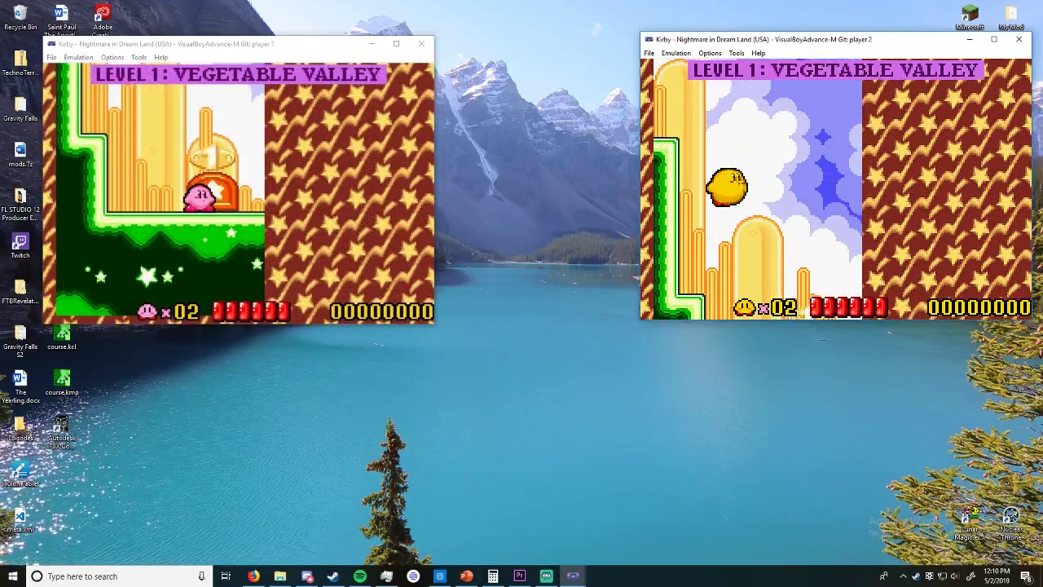
pyautogui.press('Up')
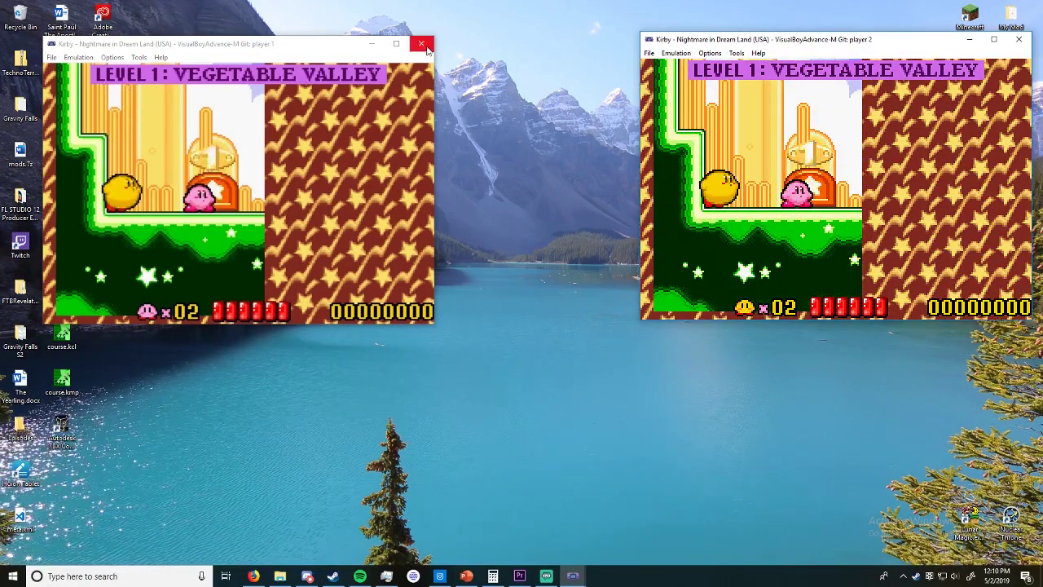
pyautogui.click(1020, 40)
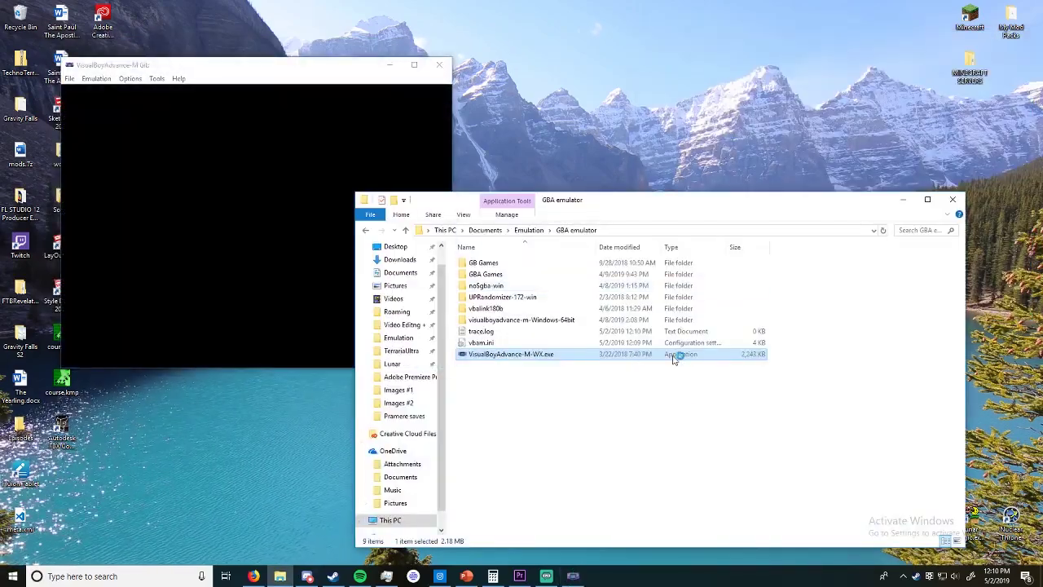
# Launch VisualBoyAdvance-M-WX.exe from the GBA emulator folder until four instances are open, and spread their windows across the desktop
pyautogui.doubleClick(529, 354)
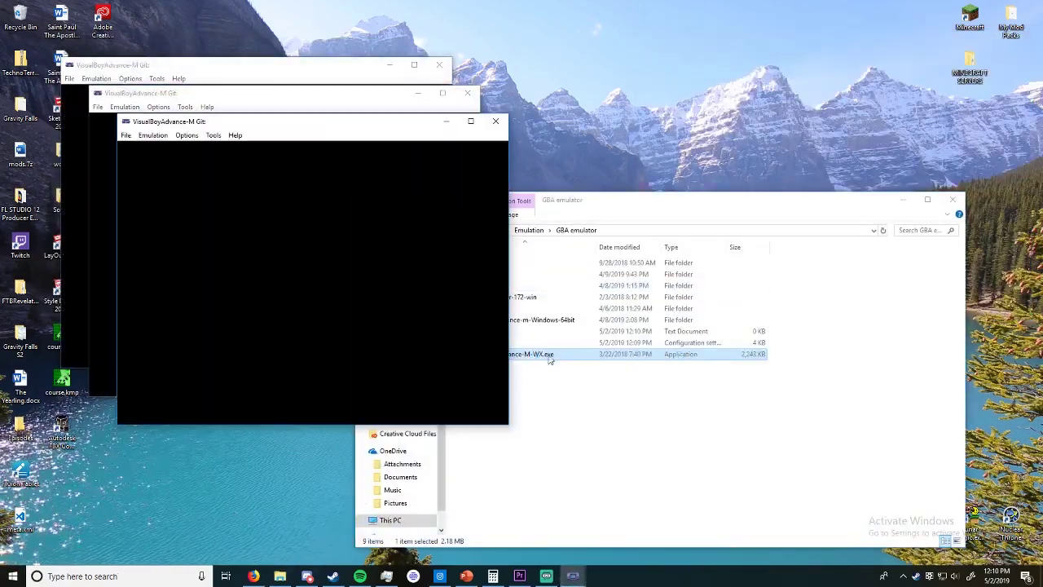
pyautogui.doubleClick(549, 358)
pyautogui.hotkey('alt', 'F4')
pyautogui.moveTo(293, 31); pyautogui.dragTo(931, 16)
pyautogui.moveTo(343, 129); pyautogui.dragTo(517, 210)
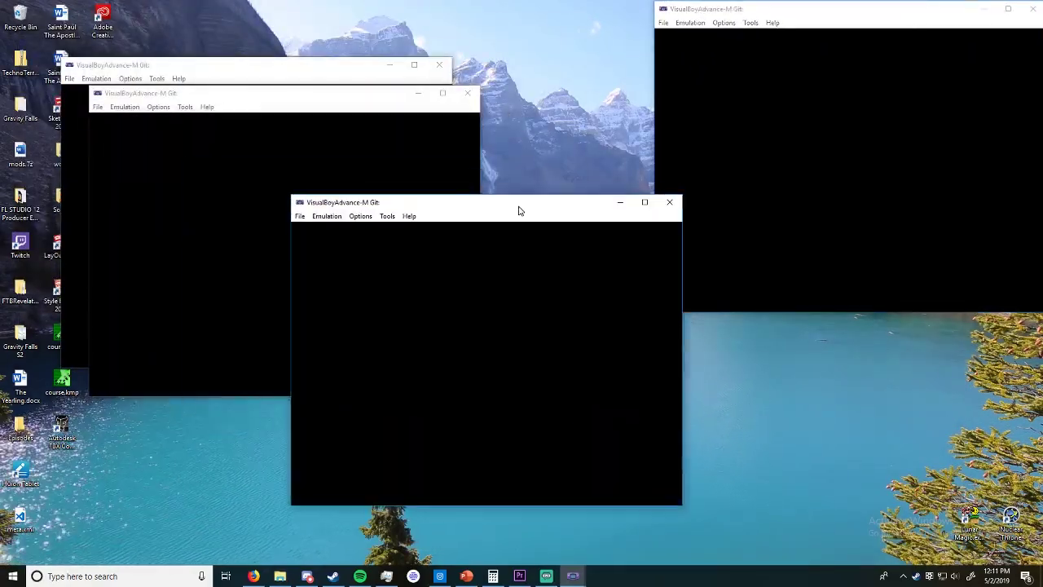
pyautogui.moveTo(231, 96); pyautogui.dragTo(152, 241)
# Open the first instance's joypad configuration and accept the default Player 1 bindings
pyautogui.click(130, 78)
pyautogui.moveTo(176, 127)
pyautogui.click(254, 128)
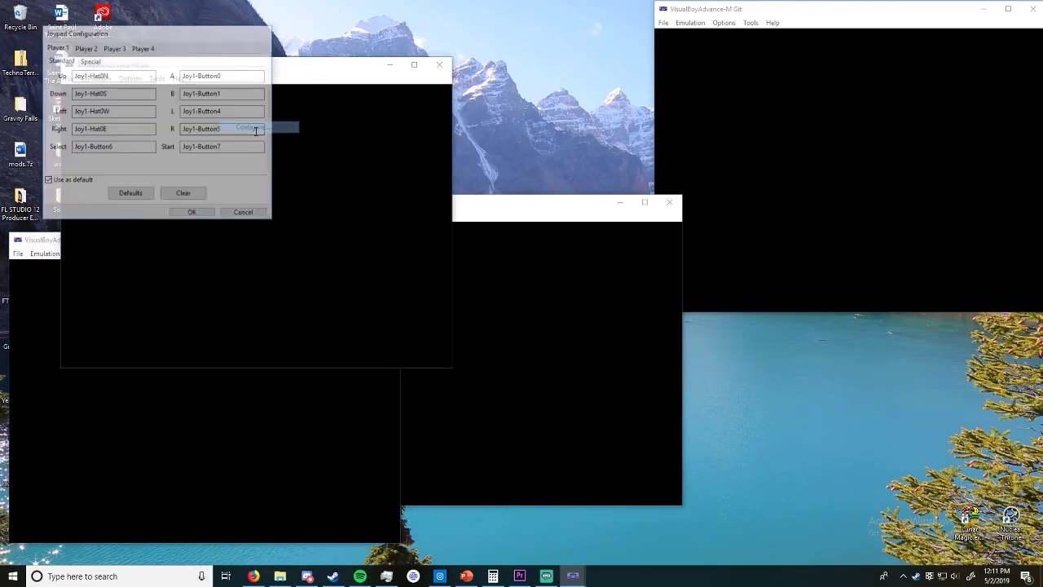
pyautogui.click(174, 213)
# Load the recent ROM Kirby - Nightmare in Dream Land (USA).gba in the first instance, advance to file select, and move its window to a desktop corner
pyautogui.click(106, 79)
pyautogui.moveTo(70, 78)
pyautogui.moveTo(138, 128)
pyautogui.click(260, 128)
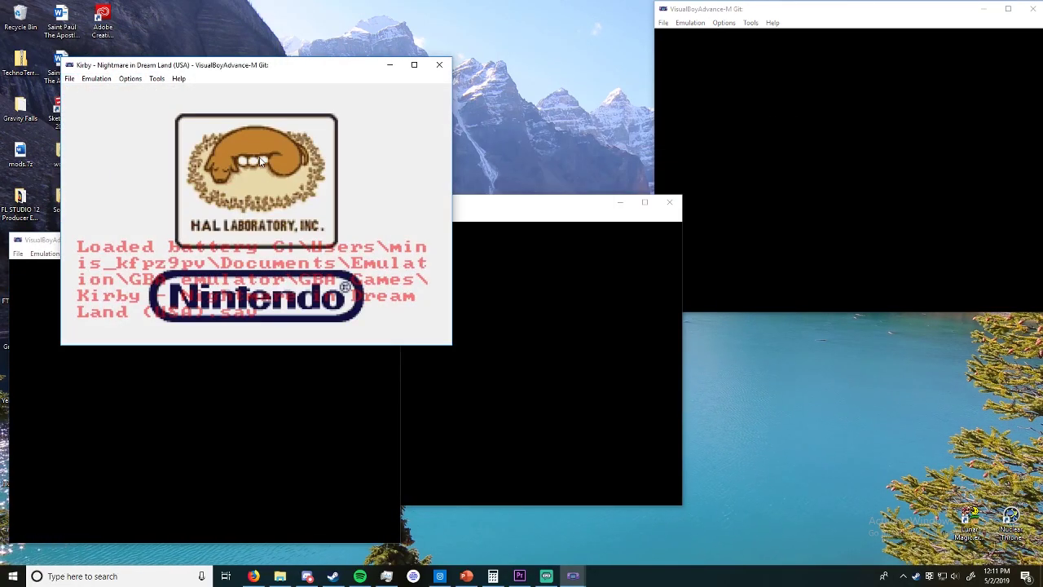
pyautogui.press('Return')
pyautogui.moveTo(192, 66); pyautogui.dragTo(133, 10)
# Load the recent ROM Kirby - Nightmare in Dream Land (USA).gba in the second emulator instance
pyautogui.click(57, 317)
pyautogui.click(18, 252)
pyautogui.moveTo(49, 300)
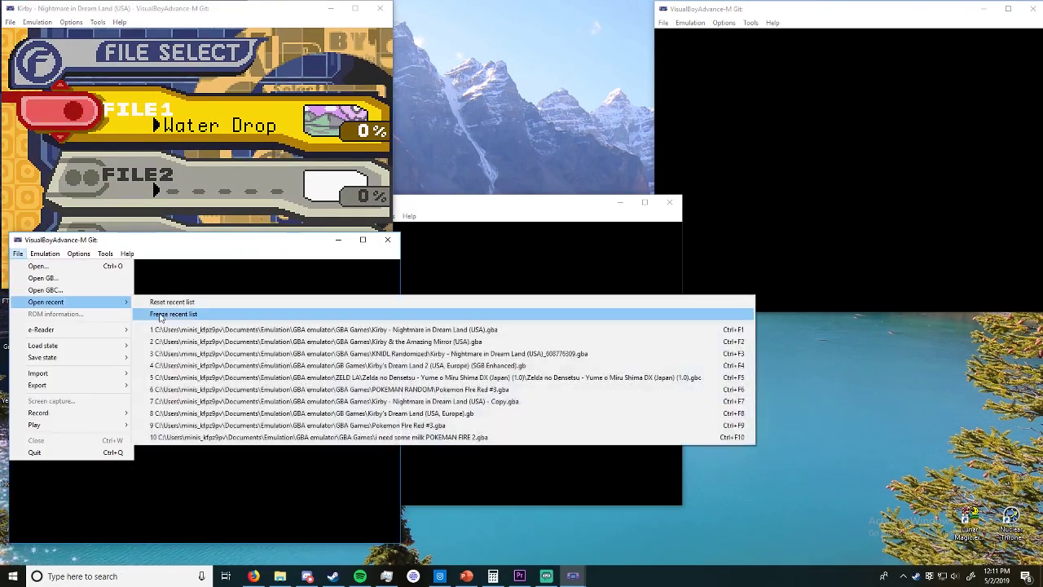
pyautogui.click(179, 330)
# Place the second instance below the first and an empty instance below the other empty one, one window per desktop corner
pyautogui.moveTo(180, 245); pyautogui.dragTo(170, 290)
pyautogui.moveTo(478, 207); pyautogui.dragTo(839, 269)
pyautogui.click(662, 277)
# Switch the second instance's joypad configuration to Player 2 and accept it
pyautogui.click(34, 297)
pyautogui.moveTo(69, 297)
pyautogui.moveTo(104, 349)
pyautogui.click(189, 349)
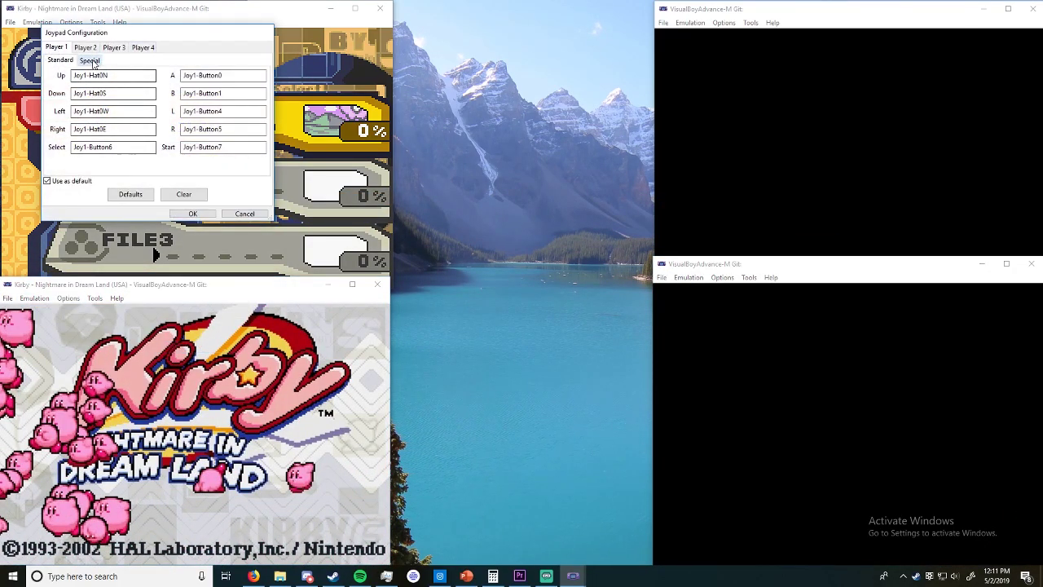
pyautogui.click(84, 47)
pyautogui.click(192, 213)
# Open the system volume mixer and advance the second instance's game to its file select screen
pyautogui.rightClick(954, 575)
pyautogui.click(937, 497)
pyautogui.click(997, 533)
pyautogui.click(181, 395)
pyautogui.press('Return')
# Load the recent ROM Kirby - Nightmare in Dream Land (USA).gba in the third, lower empty instance
pyautogui.click(662, 277)
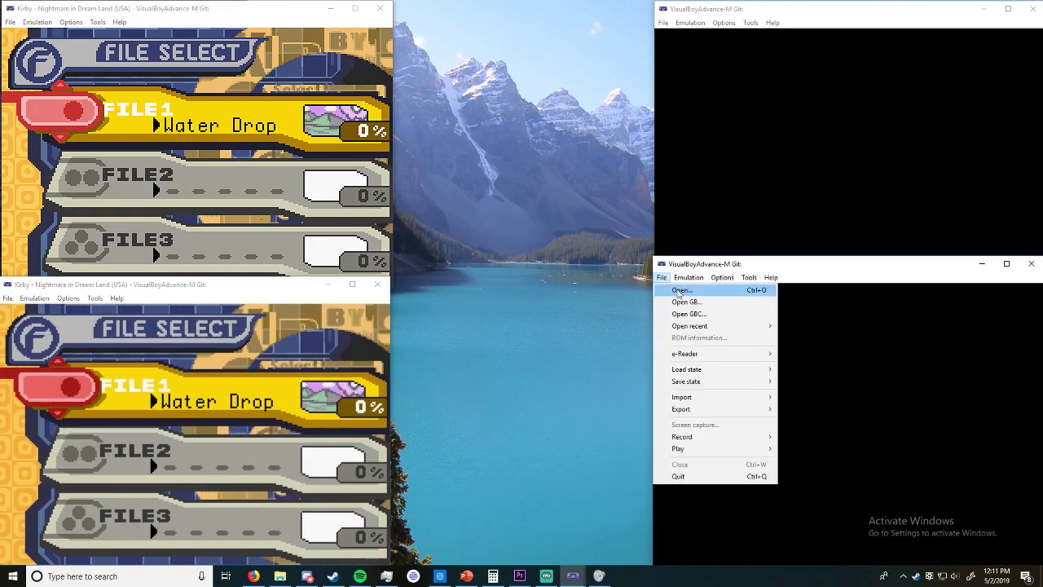
pyautogui.moveTo(687, 326)
pyautogui.click(620, 351)
# Bind Player 3 in the third instance to the arrow keys with A on K and B on L, accept, and highlight Multiplayer in its game
pyautogui.click(722, 276)
pyautogui.click(847, 326)
pyautogui.click(114, 46)
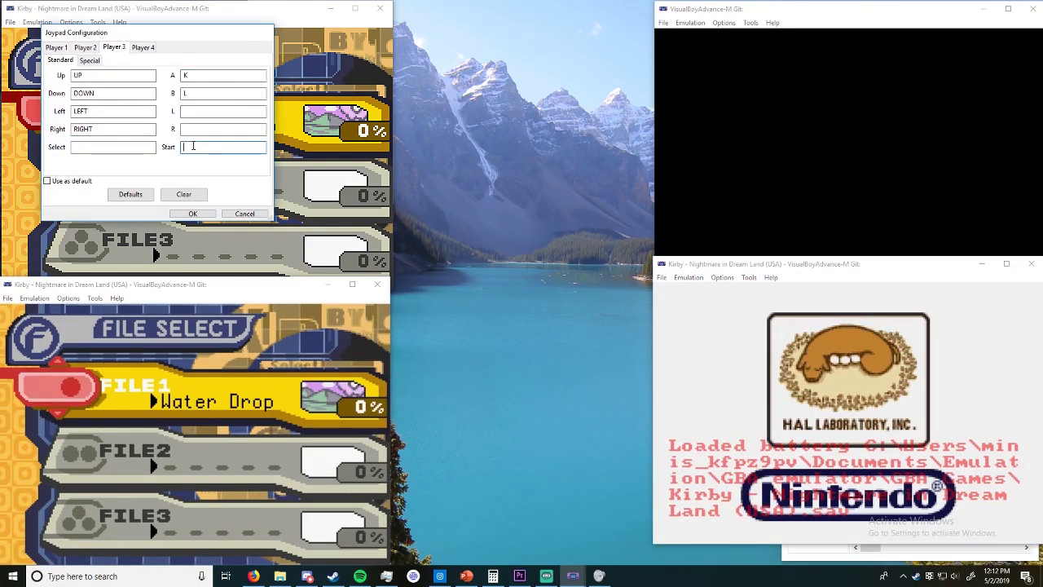
pyautogui.click(193, 213)
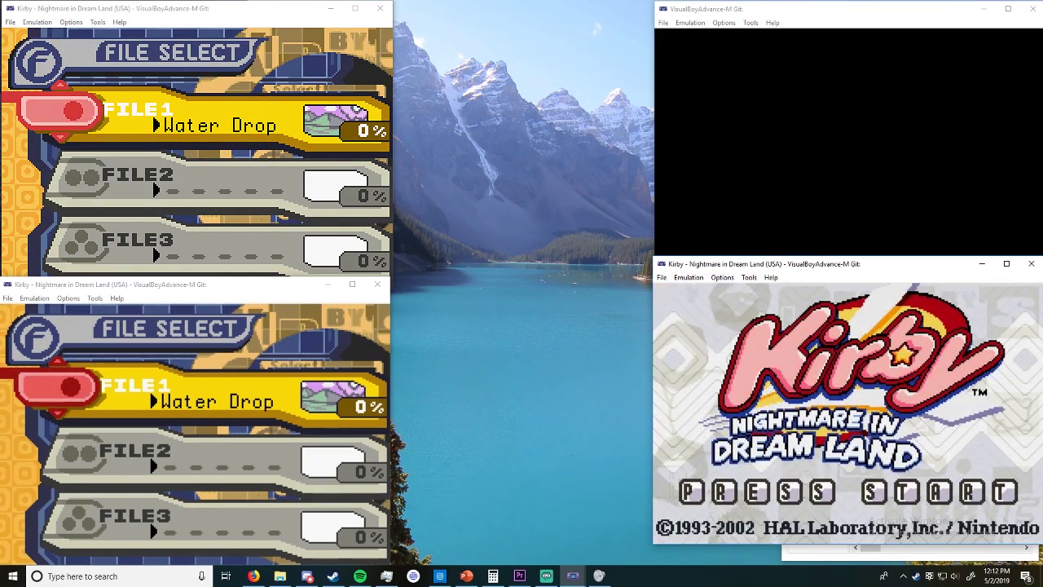
pyautogui.press('Return')
pyautogui.press('Down')
# Load the recent ROM Kirby - Nightmare in Dream Land (USA).gba in the fourth emulator instance
pyautogui.click(663, 22)
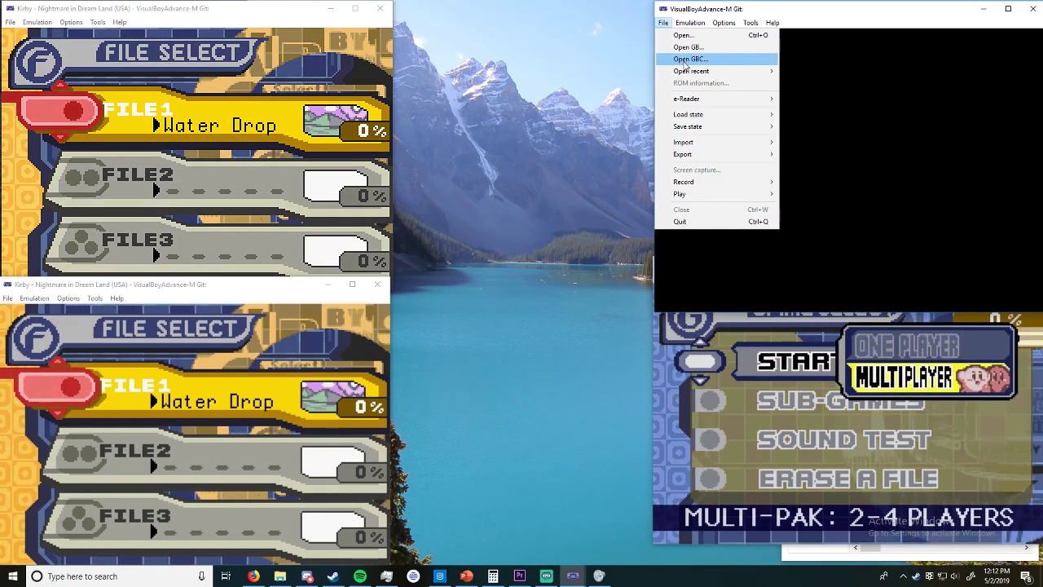
pyautogui.moveTo(691, 71)
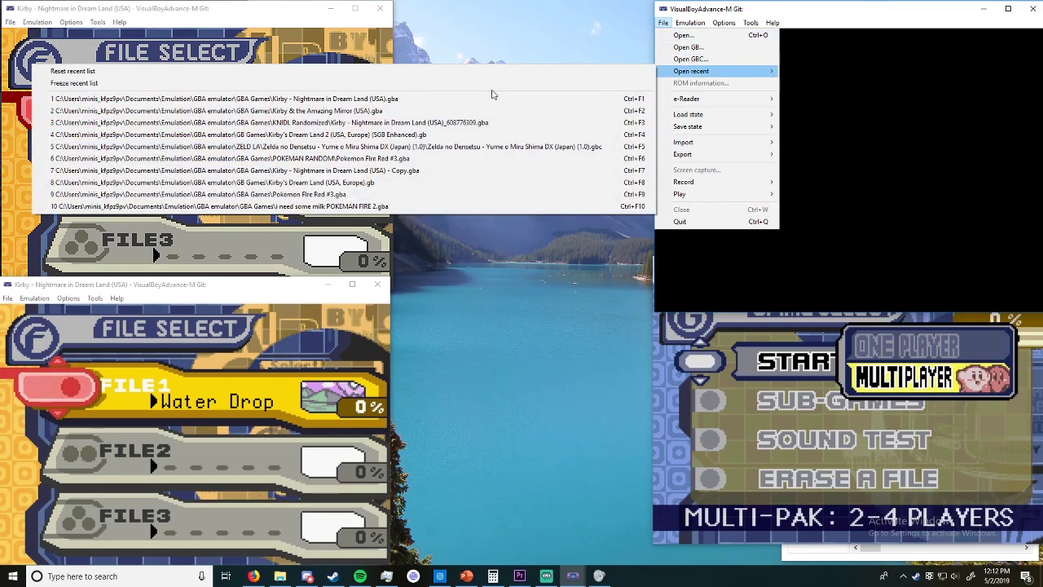
pyautogui.click(493, 99)
# Bind Player 4 in the fourth instance to keypad 8, 5, 4 and 6 for directions, with A on N and B on M, and accept
pyautogui.click(722, 22)
pyautogui.click(755, 70)
pyautogui.click(143, 47)
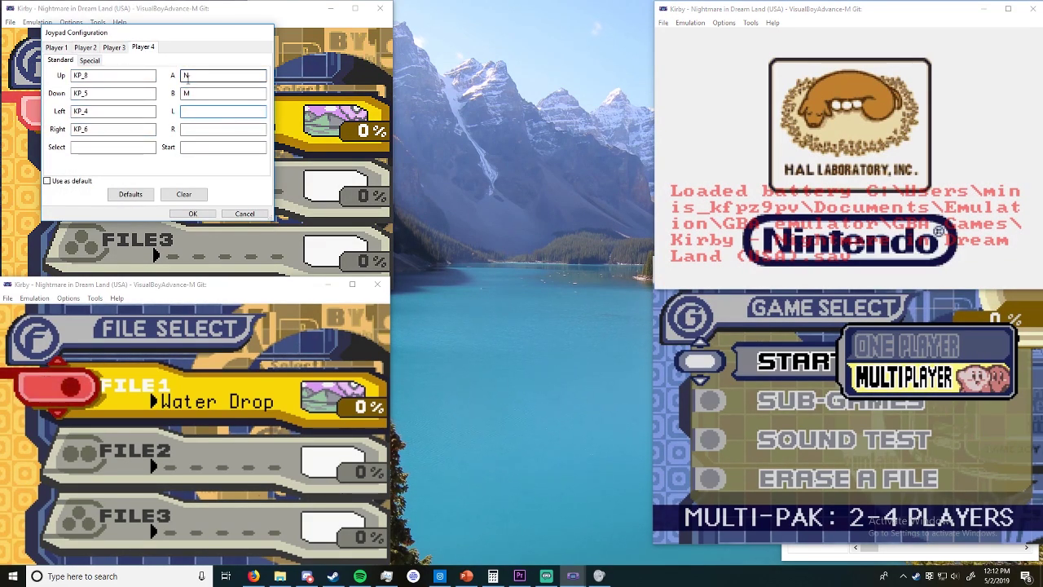
pyautogui.press('b')
pyautogui.click(193, 213)
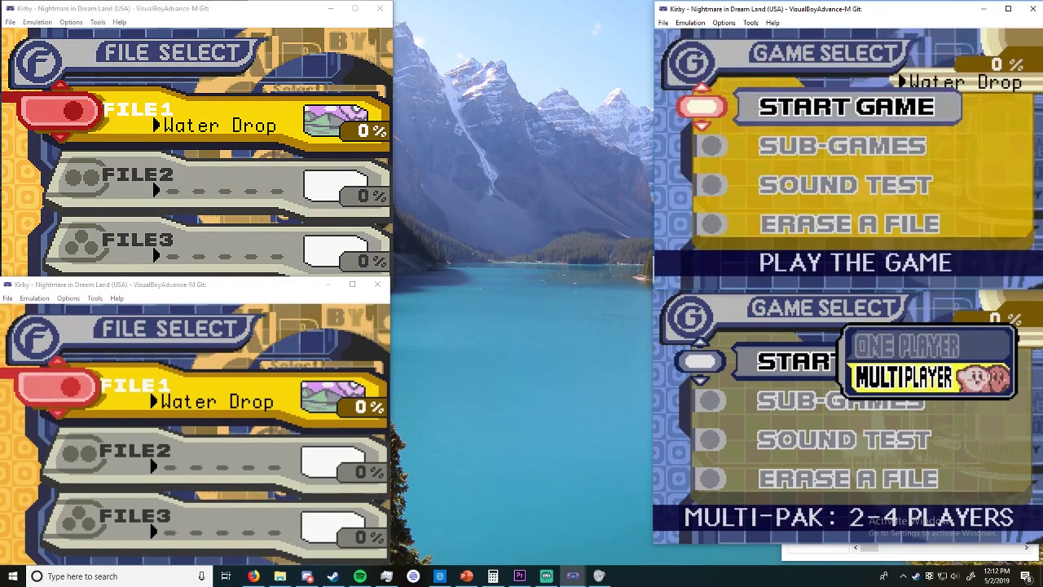
# Highlight Multiplayer under Start Game in the third, second and first instances, opening File 1 wherever file selection is still showing
pyautogui.press('Down')
pyautogui.press('Up')
pyautogui.press('z')
pyautogui.press('Down')
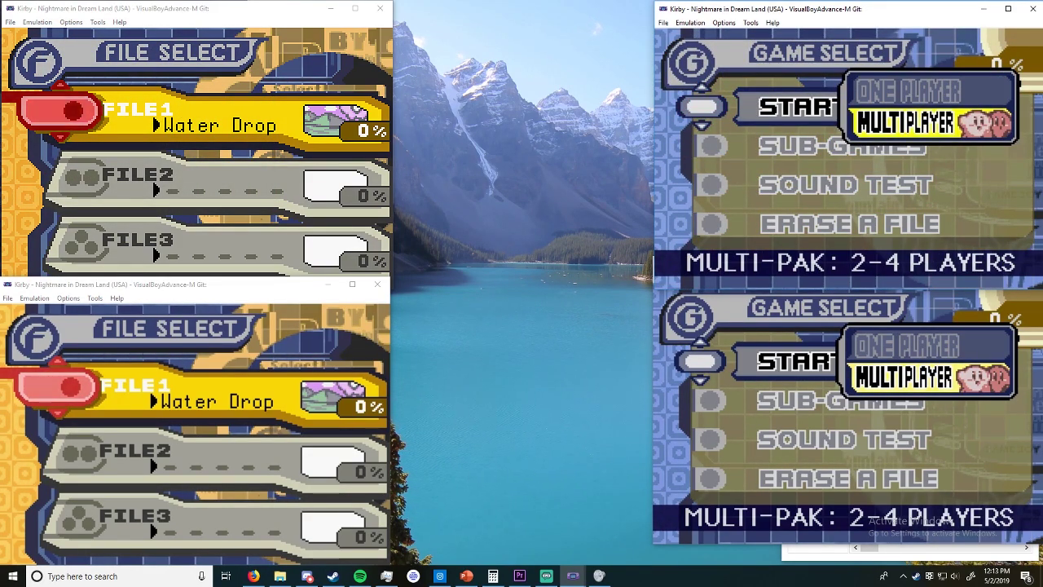
pyautogui.press('z')
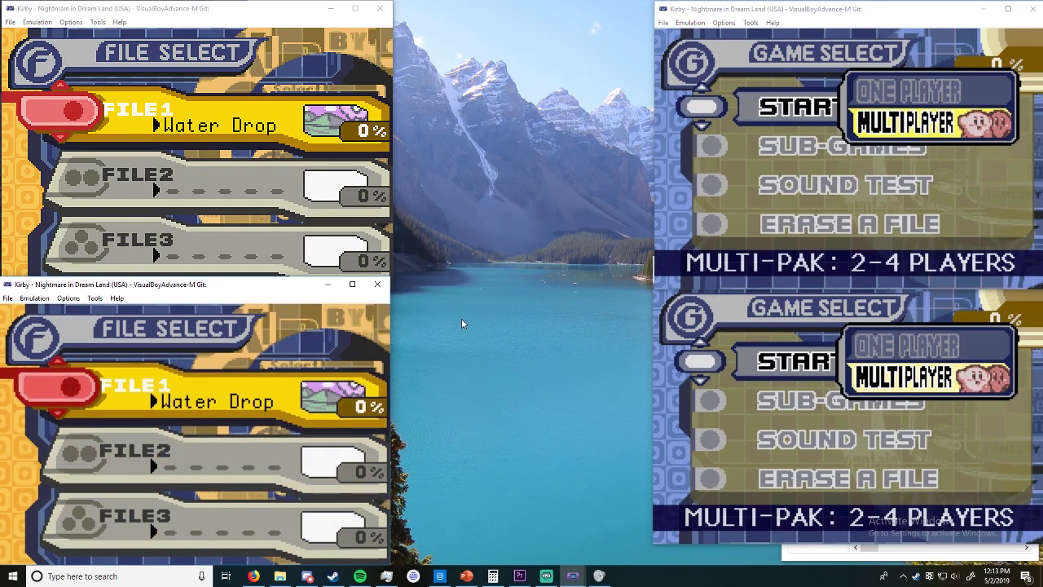
pyautogui.press('z')
pyautogui.press('Down')
pyautogui.press('z')
pyautogui.press('Down')
# Start a network link as a server for 4 players in the first instance
pyautogui.click(76, 22)
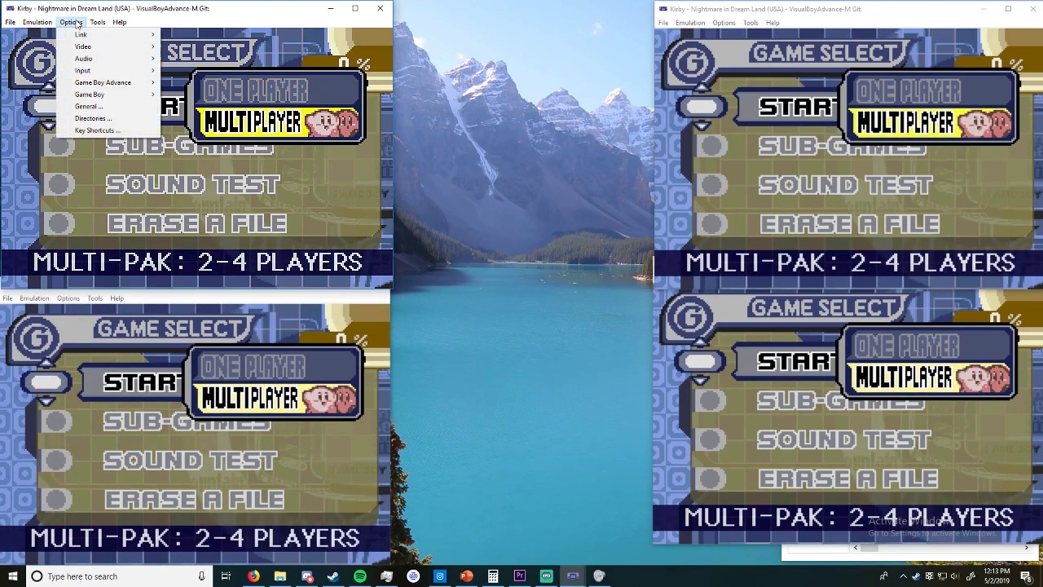
pyautogui.moveTo(82, 35)
pyautogui.click(200, 33)
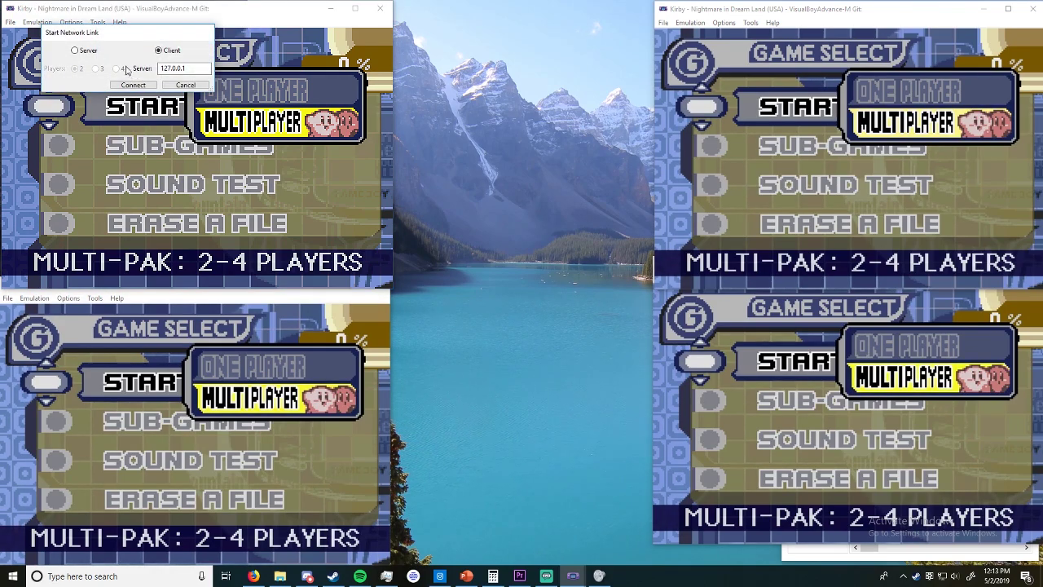
pyautogui.moveTo(118, 35); pyautogui.dragTo(149, 106)
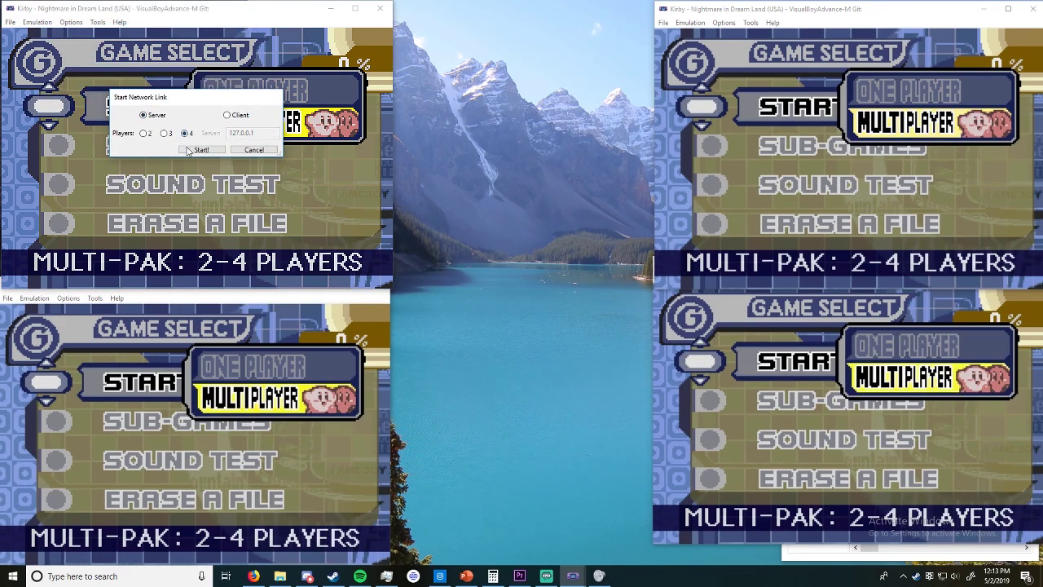
pyautogui.click(201, 150)
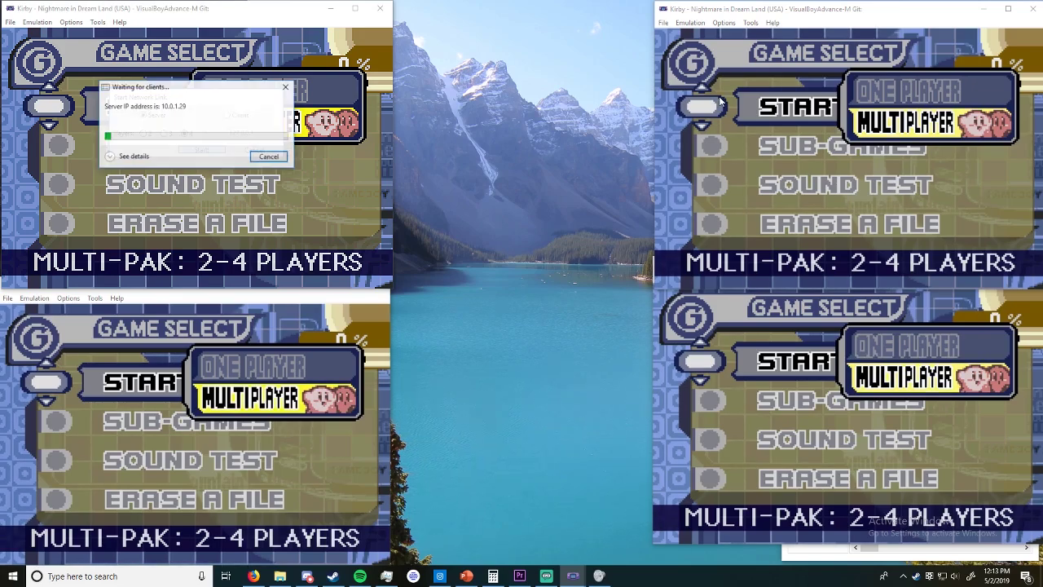
# Connect the second instance, below the server window, to the network link as a client of 127.0.0.1
pyautogui.click(690, 22)
pyautogui.click(40, 299)
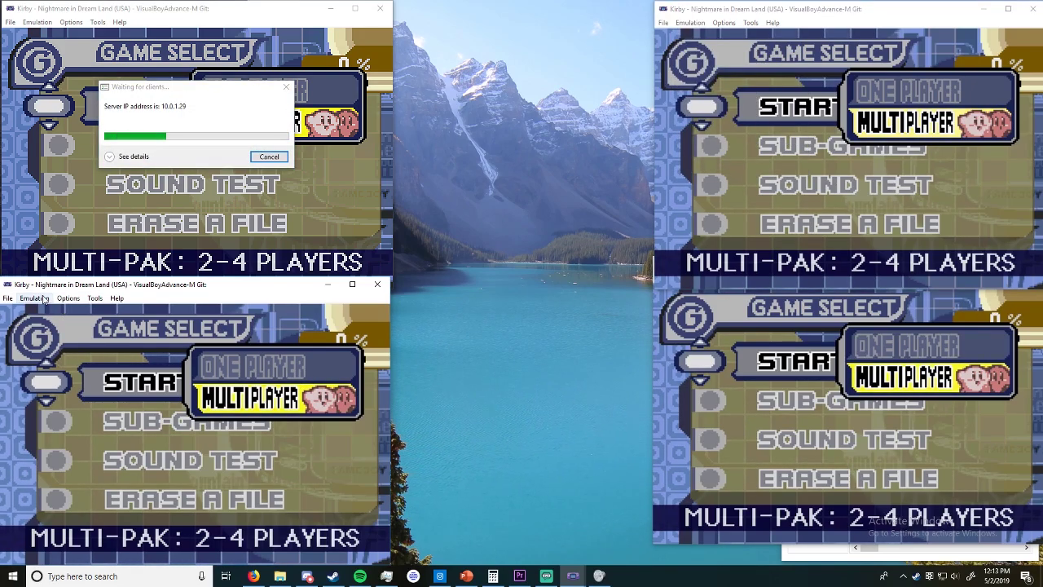
pyautogui.click(69, 298)
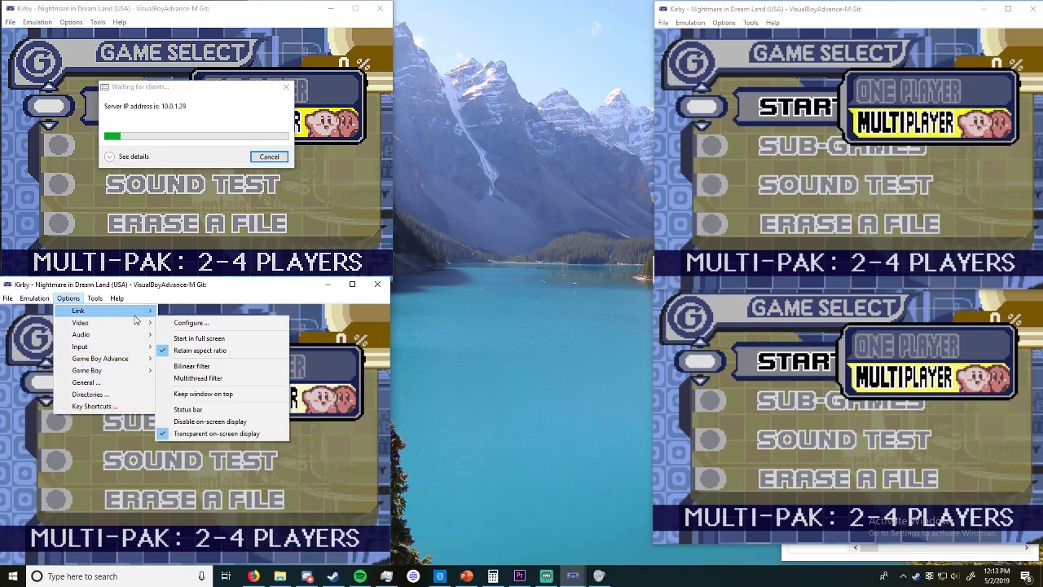
pyautogui.moveTo(98, 310)
pyautogui.click(203, 310)
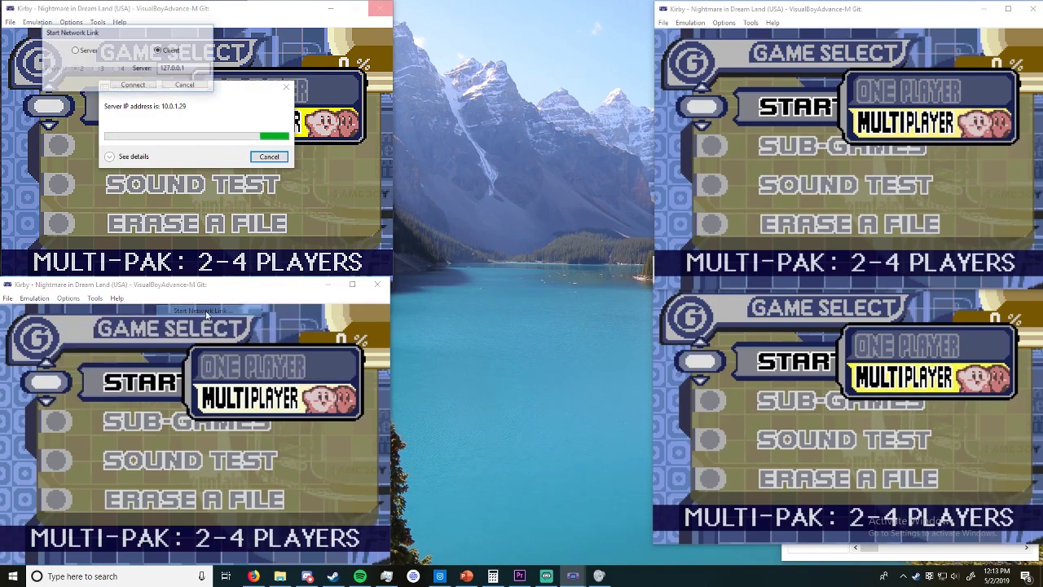
pyautogui.click(133, 86)
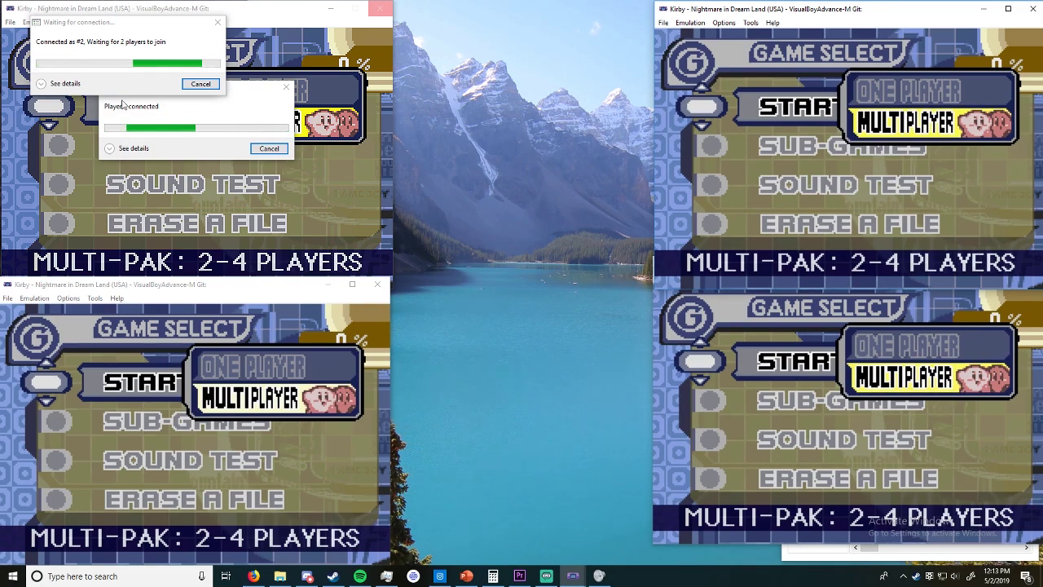
# Connect the third instance to the network link as a client of server 127.0.0.1
pyautogui.click(724, 22)
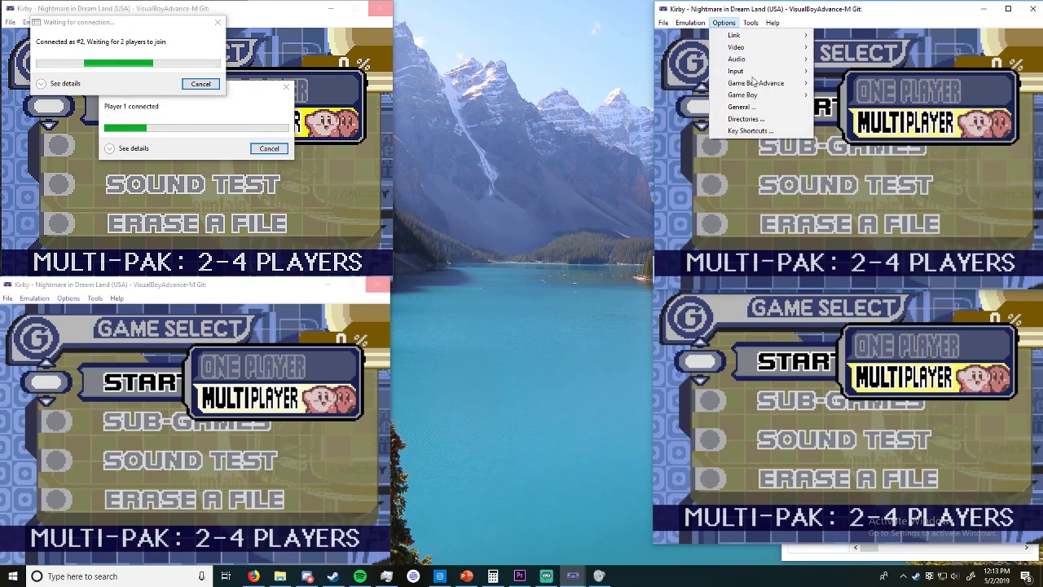
pyautogui.moveTo(735, 35)
pyautogui.click(839, 35)
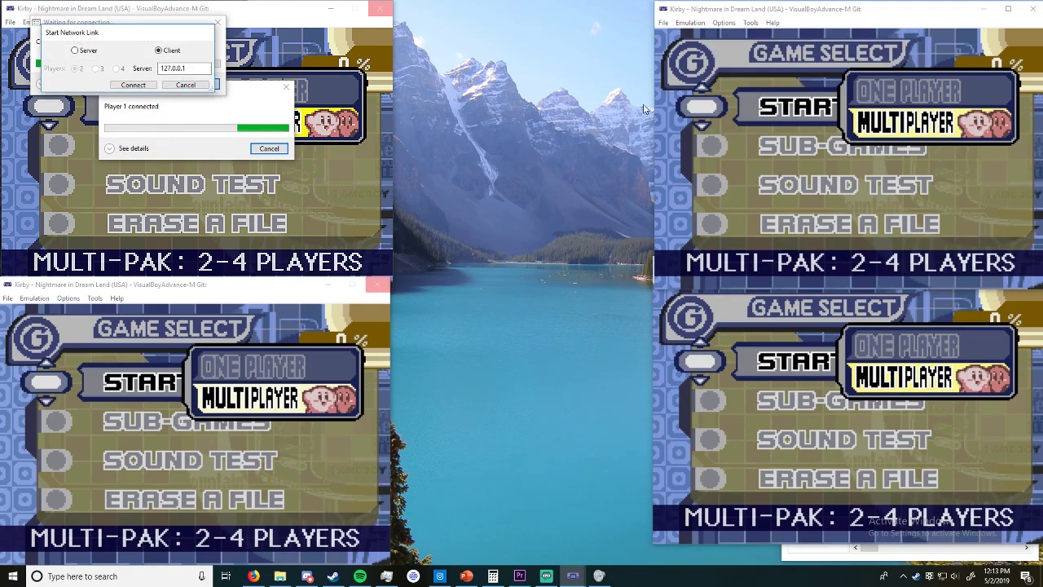
pyautogui.click(135, 85)
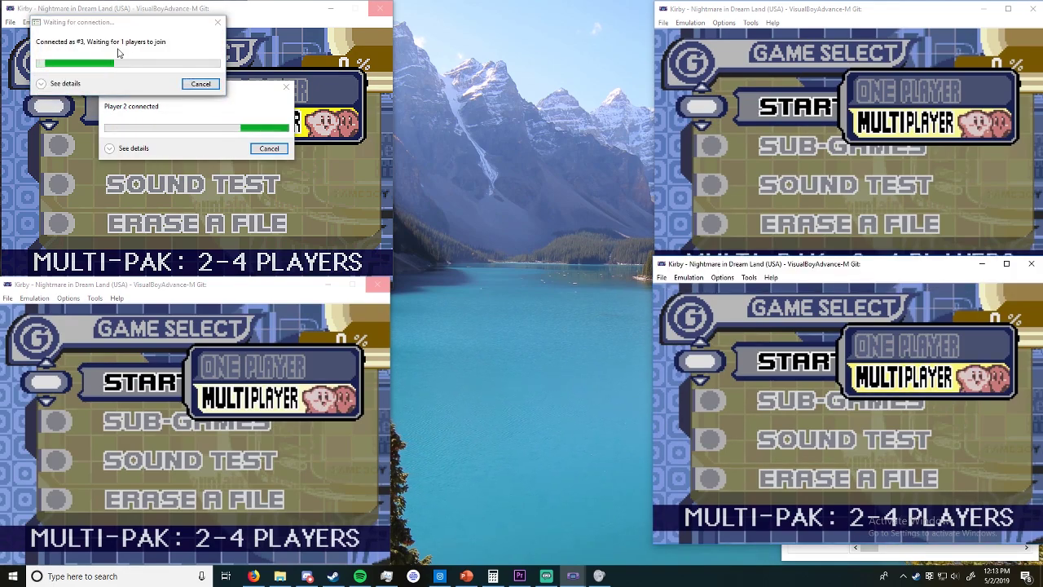
# Join the fourth instance to the link as a client of 127.0.0.1, completing the four-player connection
pyautogui.click(721, 278)
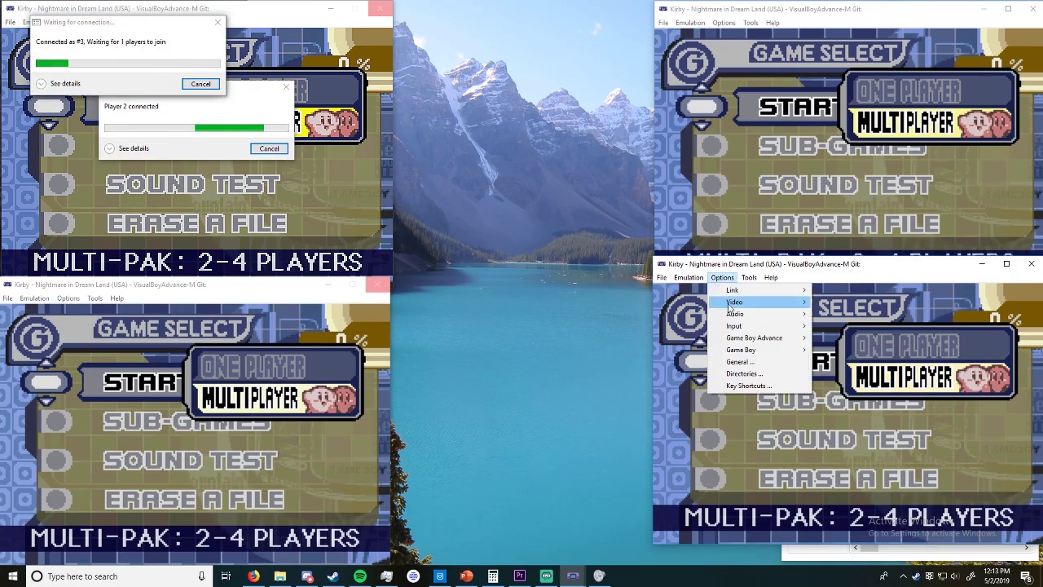
pyautogui.moveTo(733, 290)
pyautogui.click(848, 289)
pyautogui.click(134, 85)
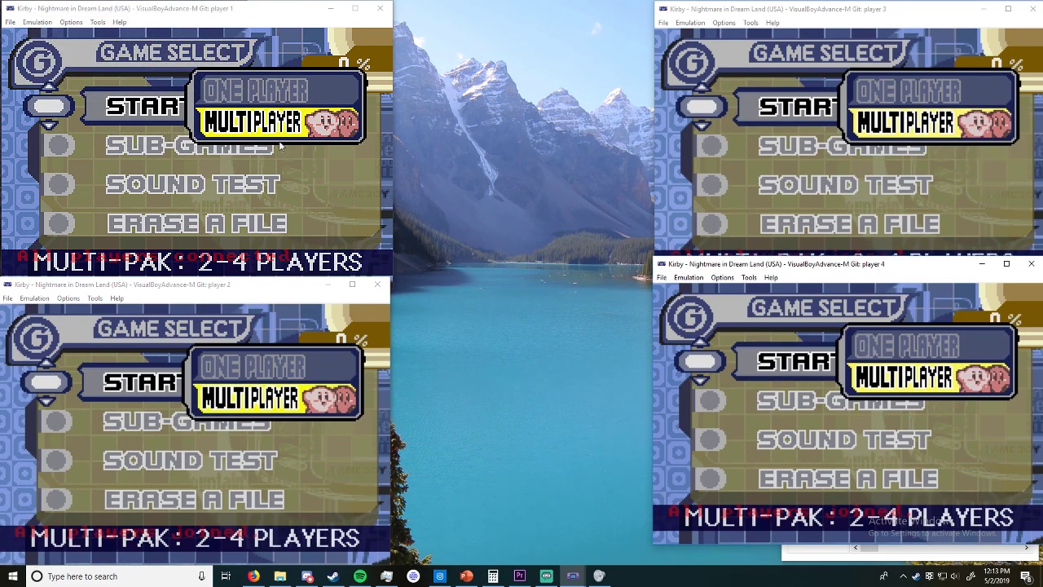
# Enter Multiplayer in all four linked games and start the four-player session in Level 1: Vegetable Valley
pyautogui.press('z')
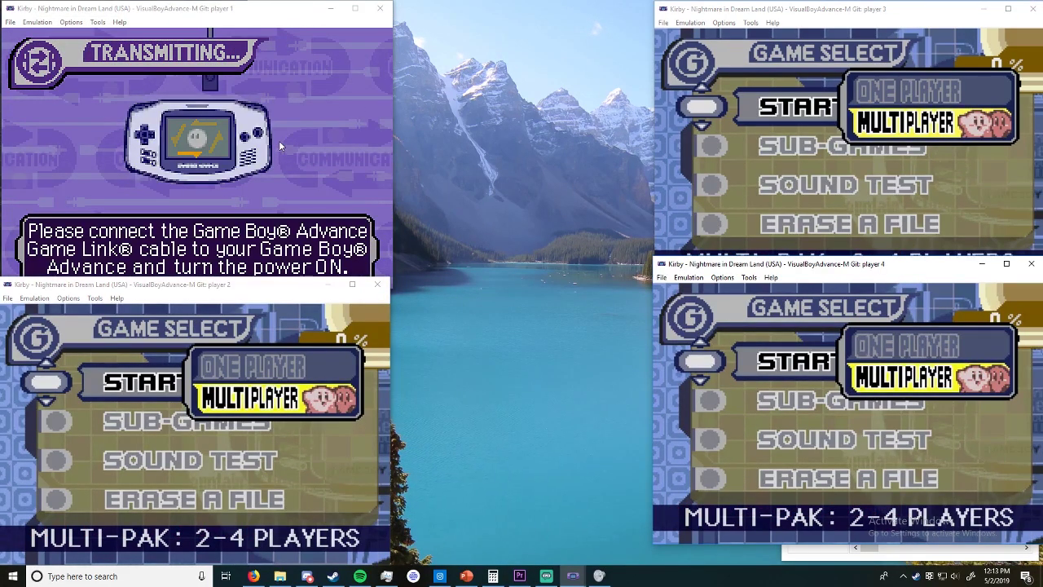
pyautogui.click(213, 497)
pyautogui.press('z')
pyautogui.click(764, 189)
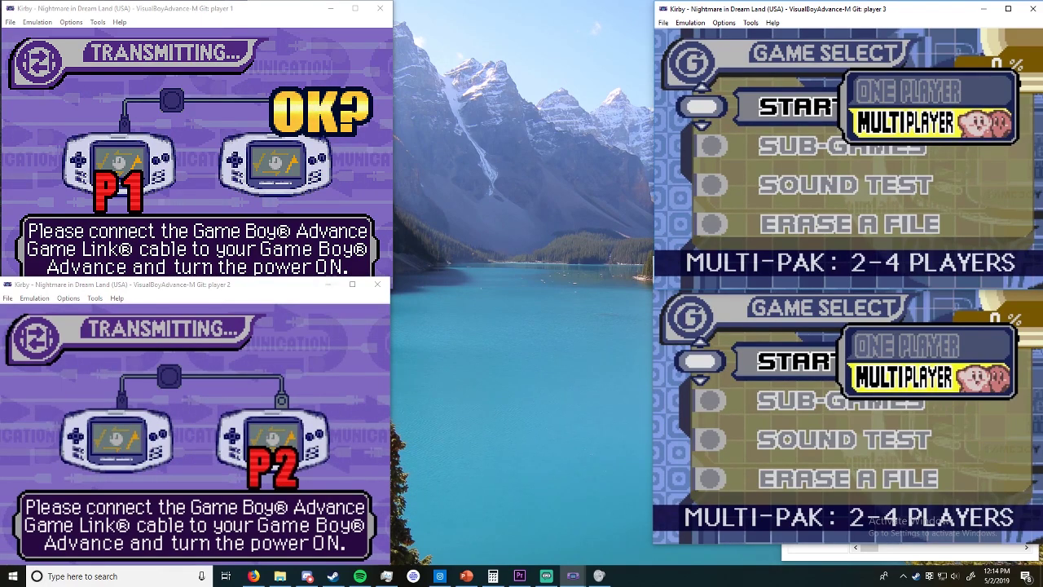
pyautogui.click(711, 373)
pyautogui.press('l')
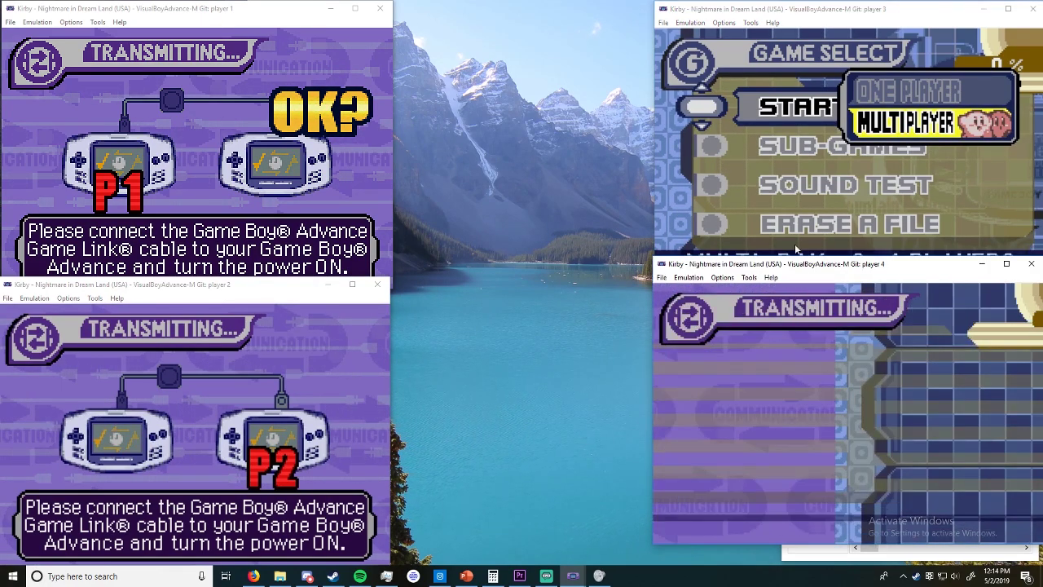
pyautogui.click(833, 149)
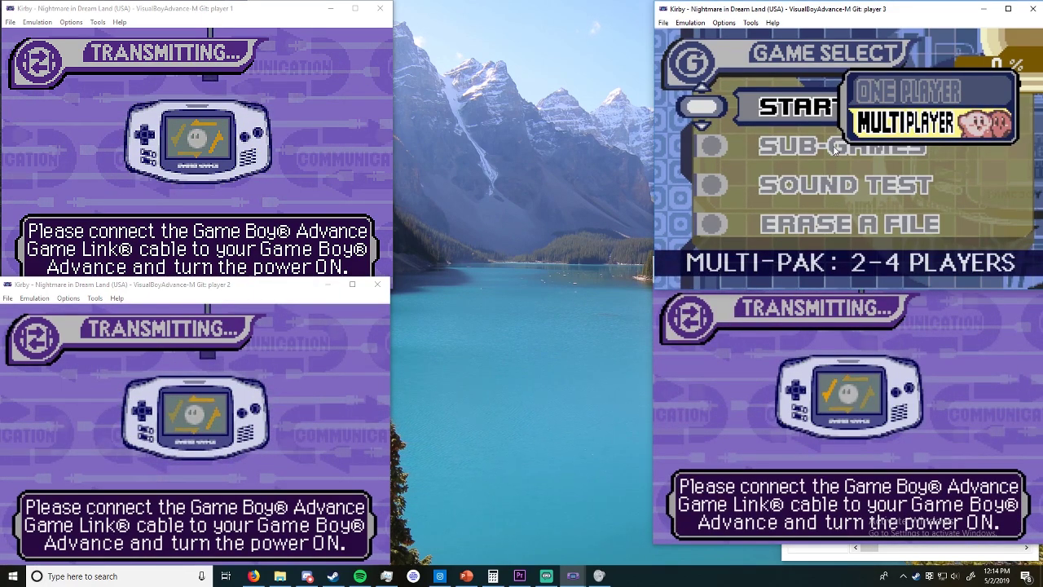
pyautogui.press('Return')
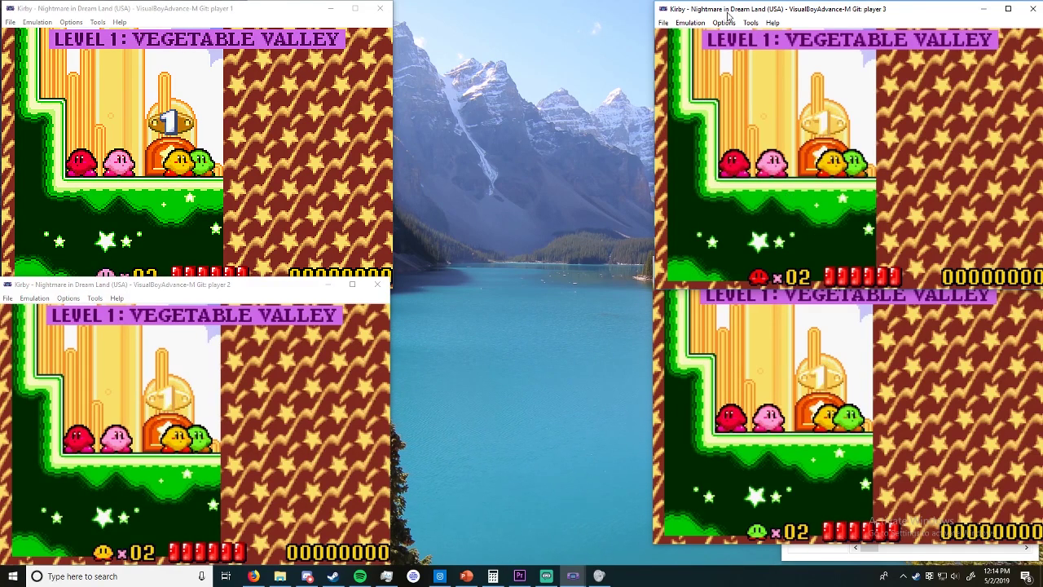
# Focus the four player windows in turn and test each Kirby's controls in Vegetable Valley
pyautogui.click(252, 90)
pyautogui.click(232, 383)
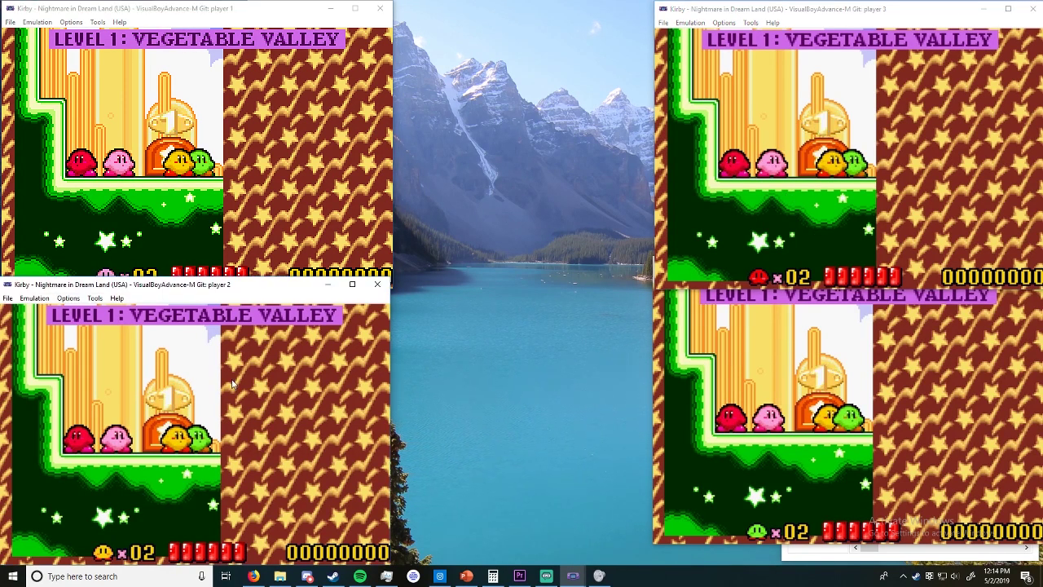
pyautogui.click(826, 107)
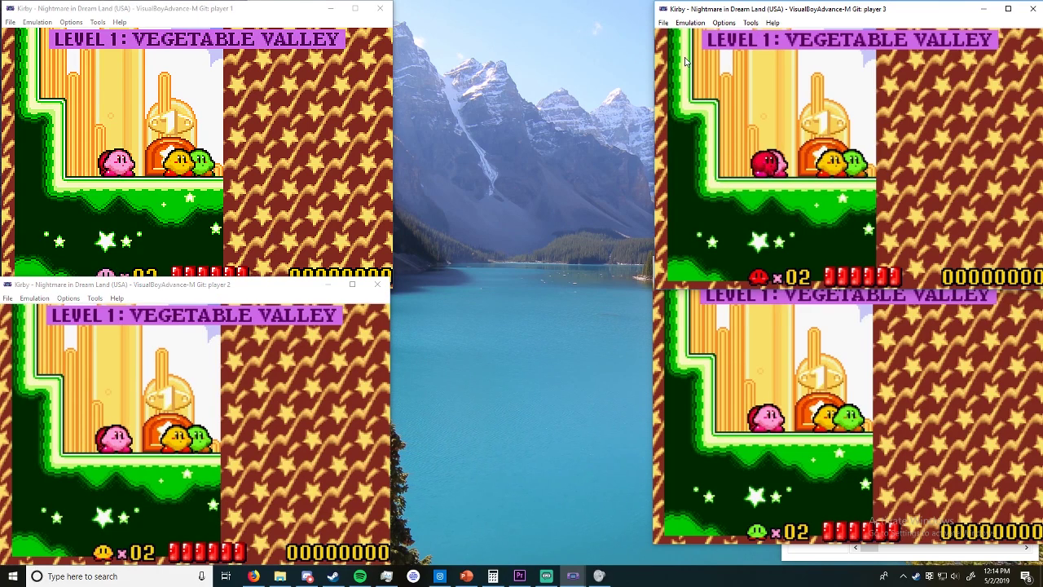
pyautogui.click(733, 345)
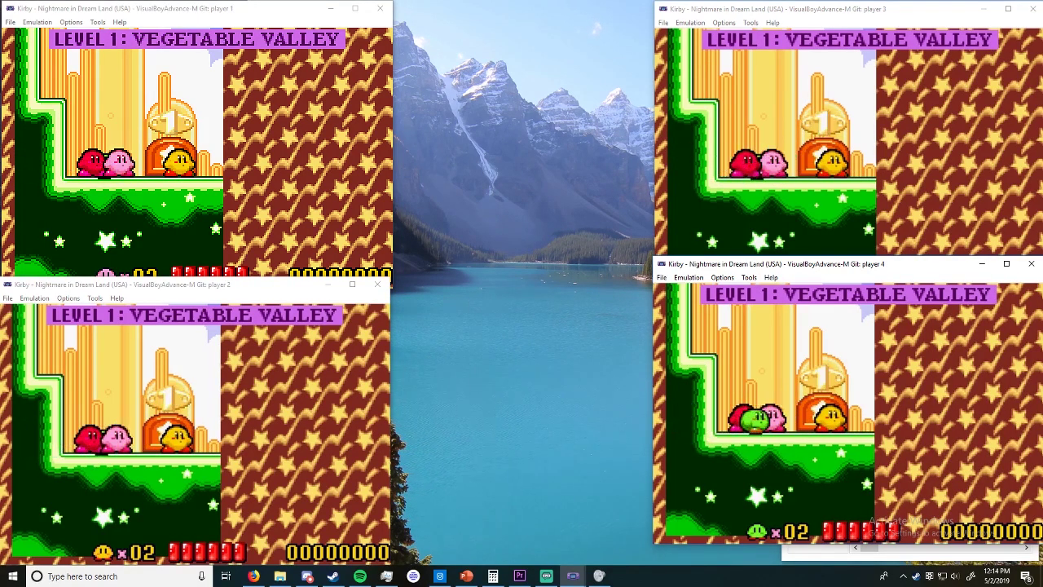
pyautogui.click(775, 125)
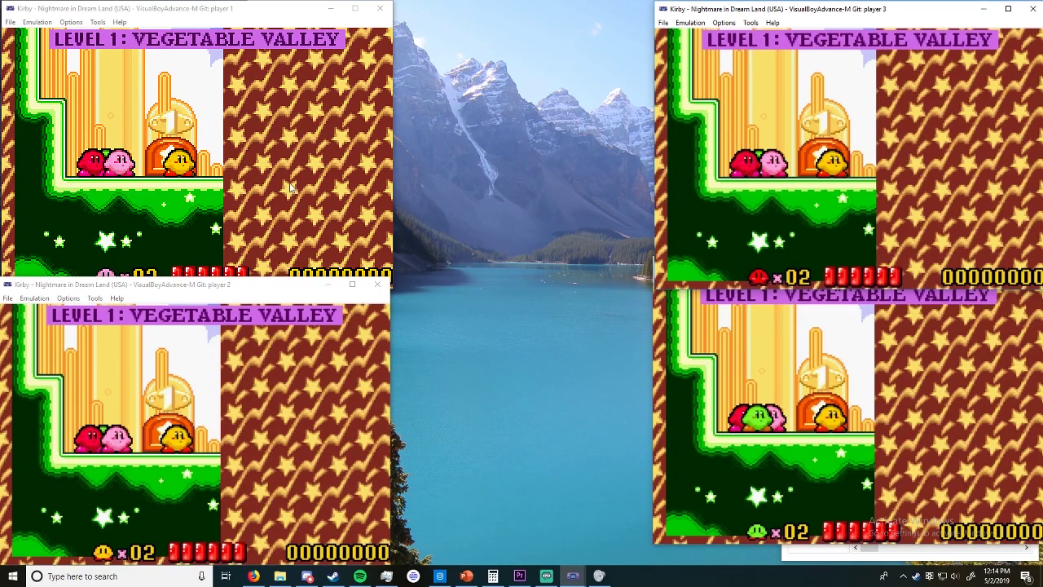
pyautogui.click(250, 378)
pyautogui.click(776, 359)
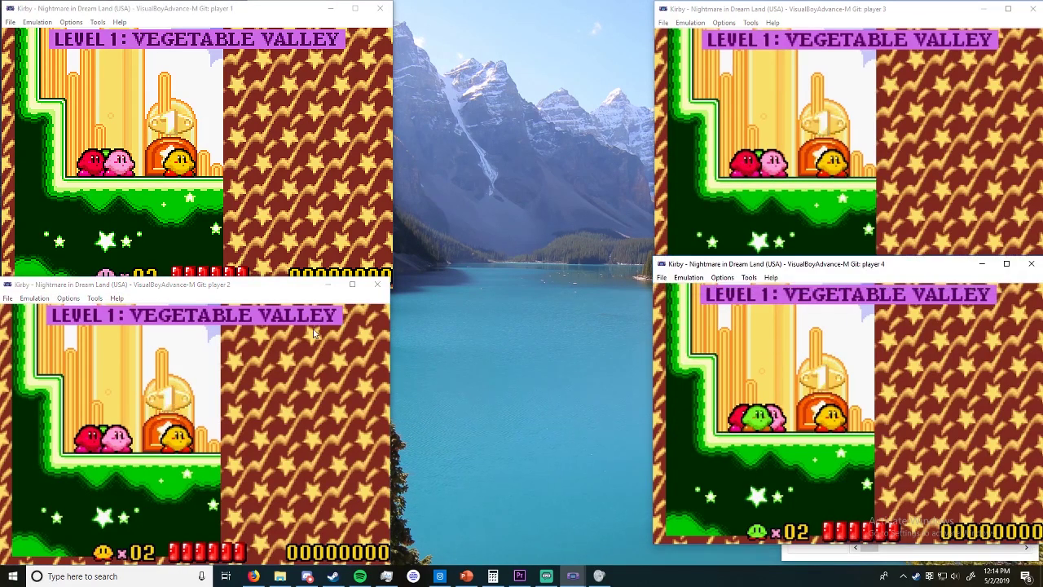
pyautogui.click(268, 367)
pyautogui.click(269, 187)
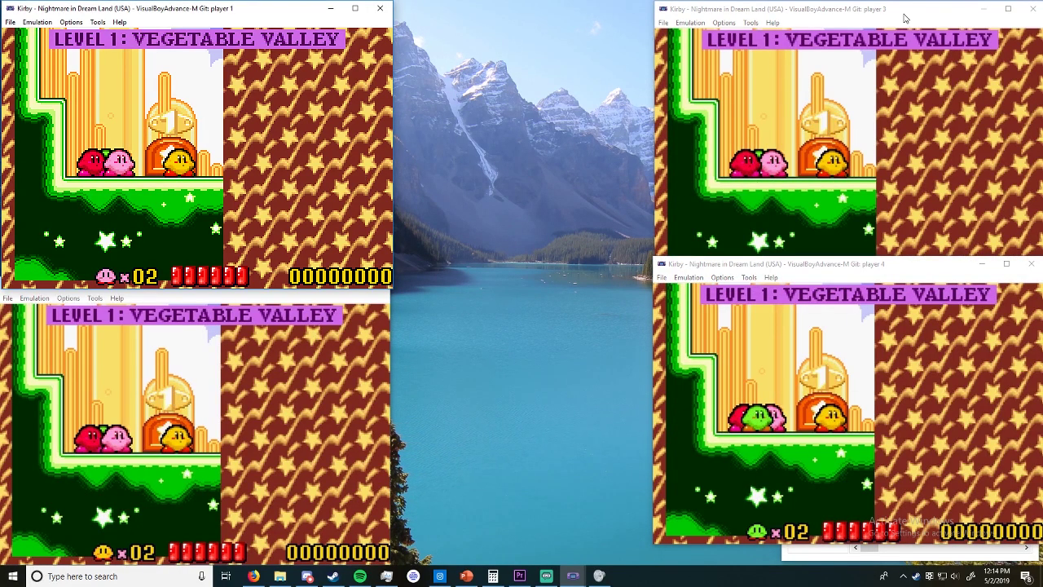
# Close all four emulator instances, starting with the Player 1 server
pyautogui.click(382, 10)
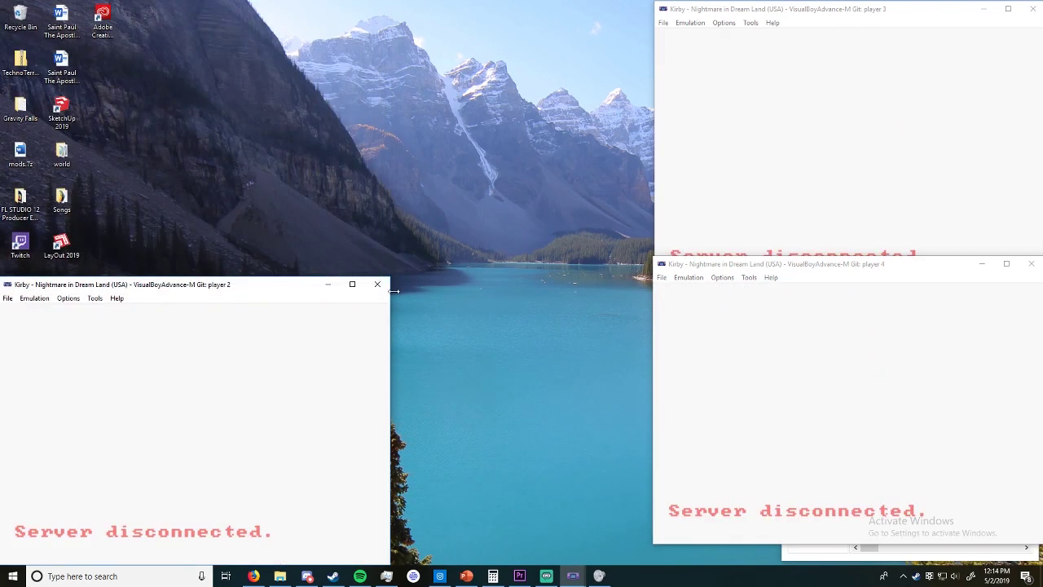
pyautogui.moveTo(942, 266); pyautogui.dragTo(661, 240)
pyautogui.click(750, 239)
pyautogui.click(1029, 384)
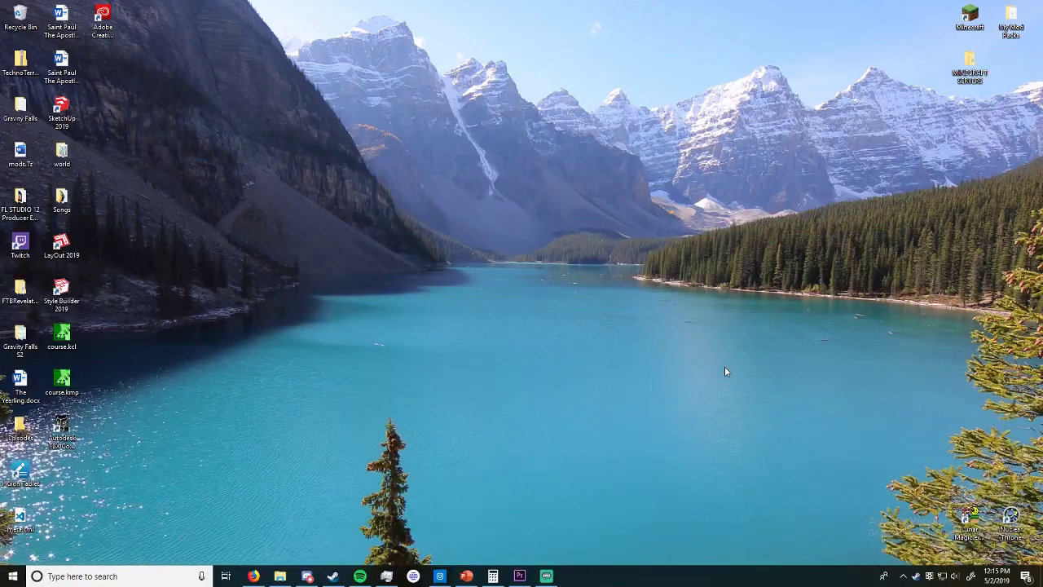
pyautogui.moveTo(482, 492); pyautogui.dragTo(356, 559)
pyautogui.moveTo(539, 513); pyautogui.dragTo(489, 569)
pyautogui.moveTo(498, 336); pyautogui.dragTo(307, 570)
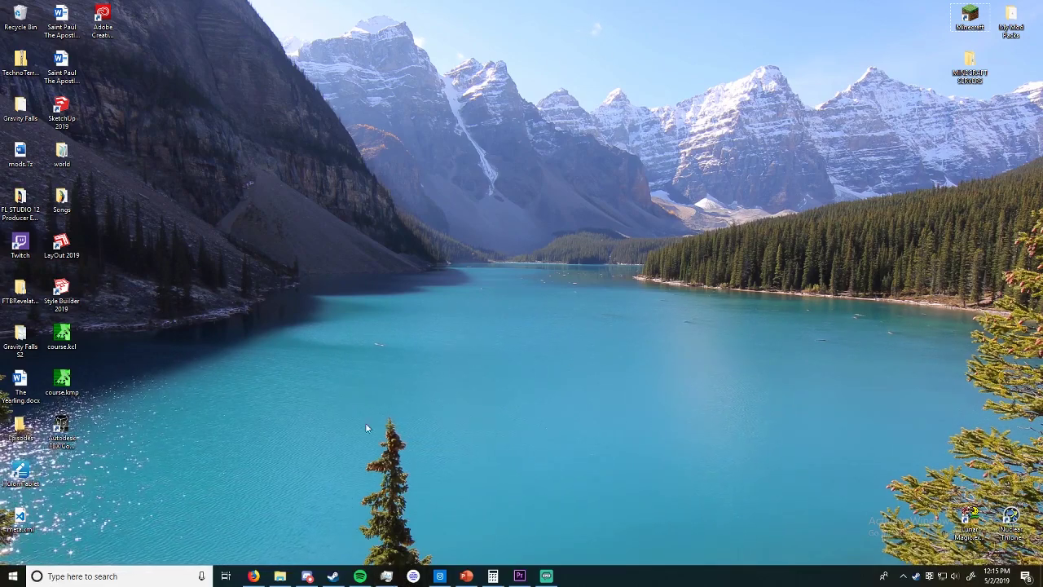
pyautogui.moveTo(1, 3); pyautogui.dragTo(300, 359)
pyautogui.moveTo(357, 76); pyautogui.dragTo(616, 140)
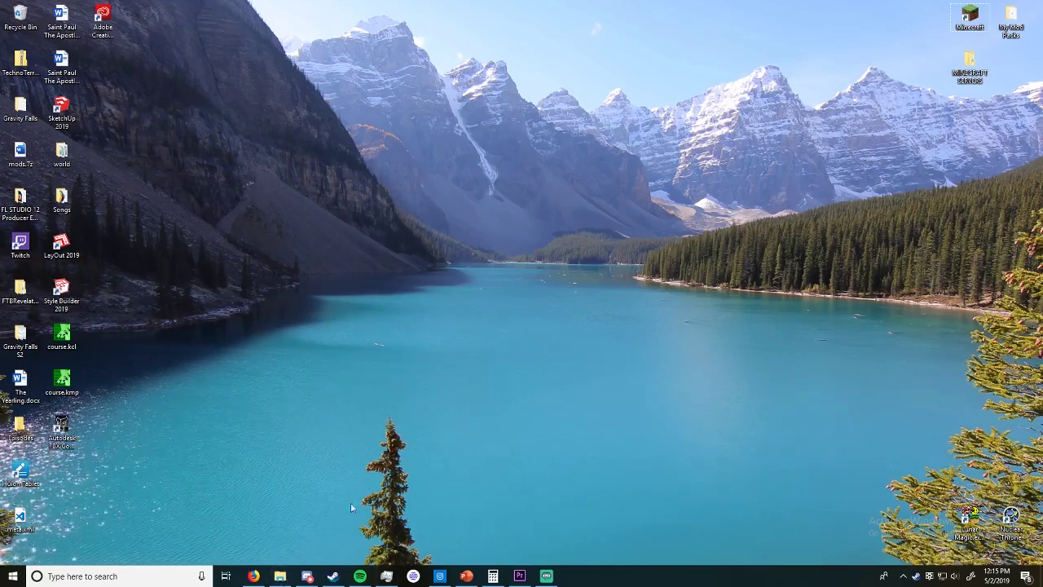
pyautogui.click(281, 577)
pyautogui.moveTo(607, 210); pyautogui.dragTo(477, 163)
pyautogui.click(770, 153)
pyautogui.moveTo(816, 35); pyautogui.dragTo(266, 239)
pyautogui.moveTo(154, 324); pyautogui.dragTo(212, 498)
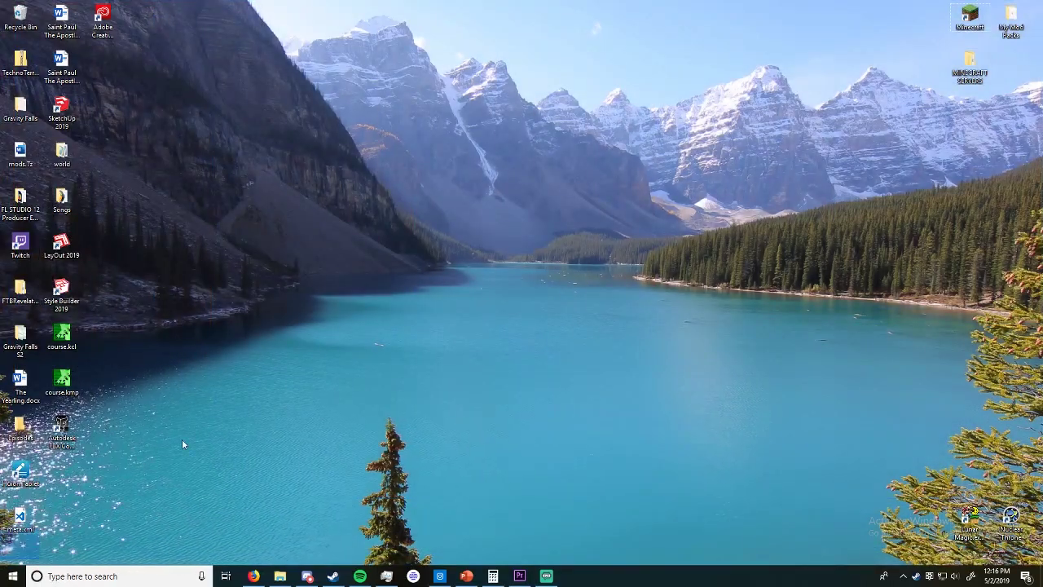
pyautogui.moveTo(275, 403); pyautogui.dragTo(1040, 3)
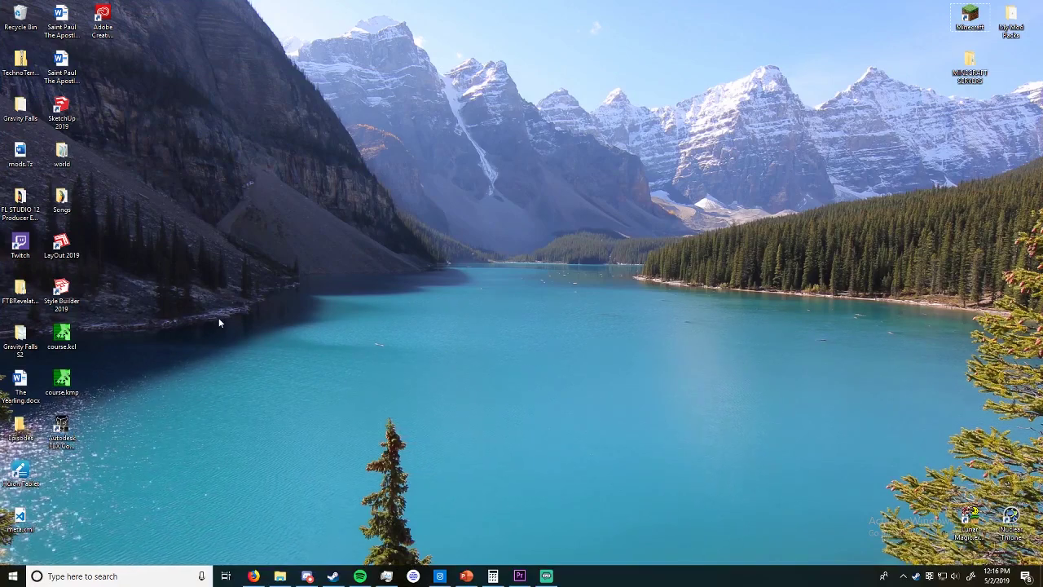
pyautogui.moveTo(218, 317); pyautogui.dragTo(1042, 1)
pyautogui.moveTo(1042, 1); pyautogui.dragTo(410, 450)
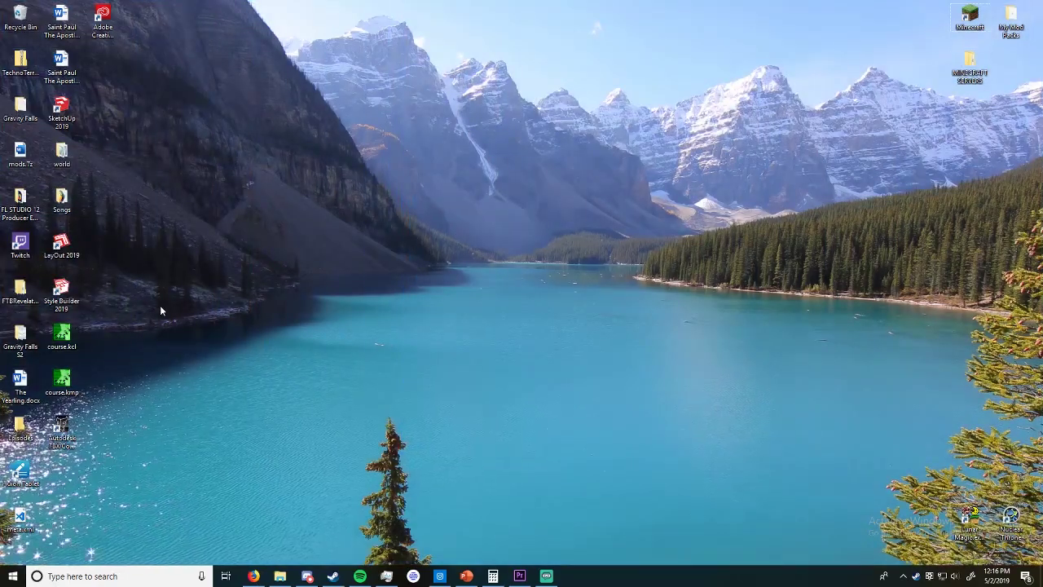
pyautogui.moveTo(160, 304); pyautogui.dragTo(689, 267)
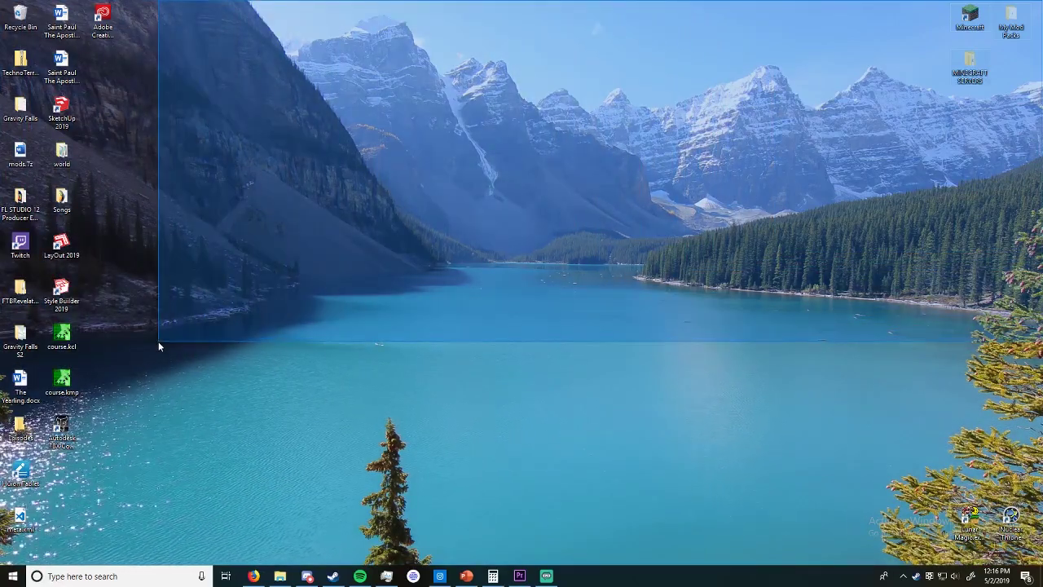